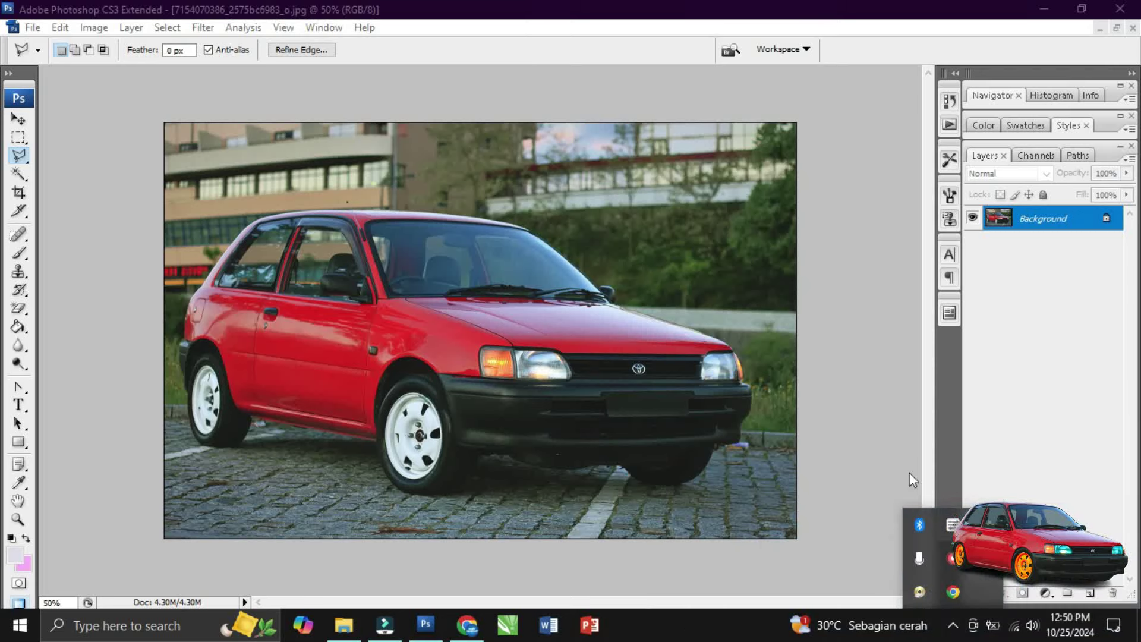
Outline the area above the car's wheel arches and underside with the Polygonal Lasso and copy it to a new layer.
click(860, 340)
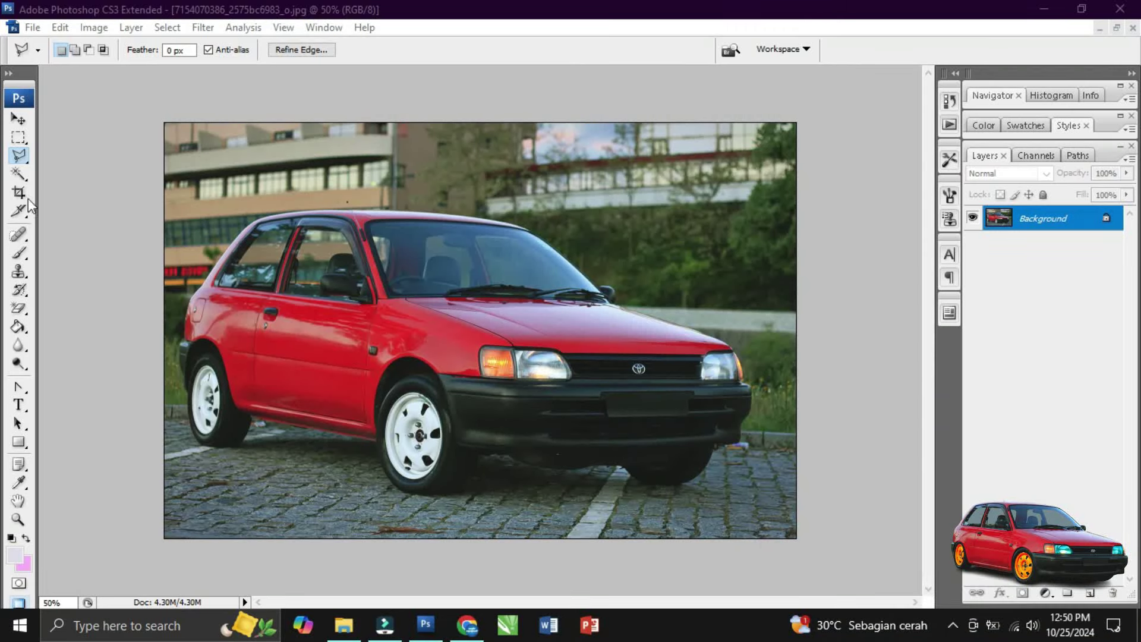
click(16, 148)
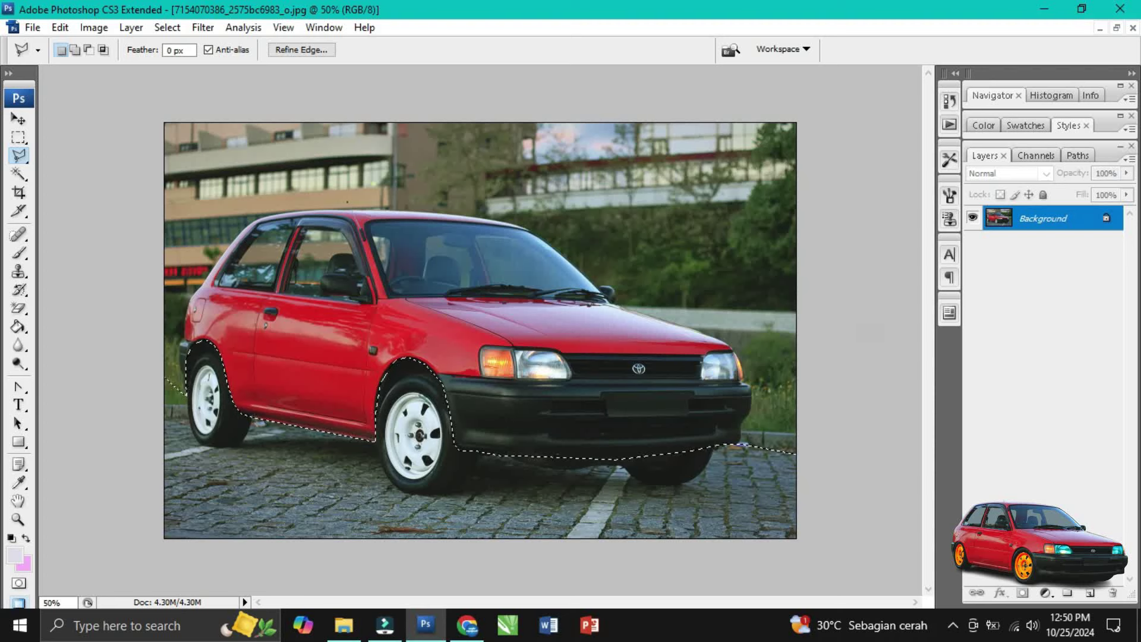
key(ctrl+j)
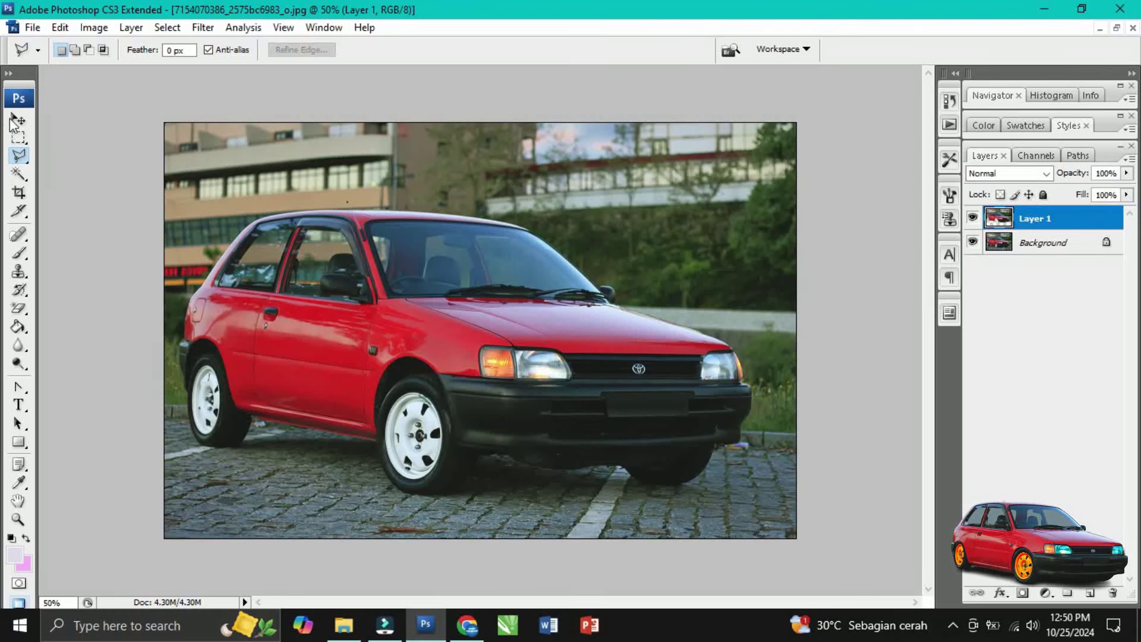
Nudge the copied car body layer down so the body sits lower over the wheels.
click(18, 120)
key(Down)
key(Down)
key(Down)
key(Down)
key(Down)
key(Down)
key(Down)
key(Down)
key(Down)
key(Down)
key(Down)
key(Down)
key(Down)
key(Down)
key(Down)
key(Down)
key(Down)
key(Down)
key(Down)
key(Down)
key(Down)
key(Down)
key(Down)
key(Down)
key(Down)
key(Down)
key(Down)
key(Down)
key(Down)
key(Down)
key(Down)
key(Down)
key(Down)
key(Down)
key(Down)
key(Down)
key(Down)
key(Down)
key(Down)
key(Down)
key(Down)
key(Down)
key(Down)
key(Down)
key(Down)
key(Down)
key(Down)
key(Down)
key(Down)
key(Down)
key(Down)
key(Down)
key(Down)
key(Up)
key(Up)
key(Up)
key(Up)
key(Up)
key(Down)
key(Down)
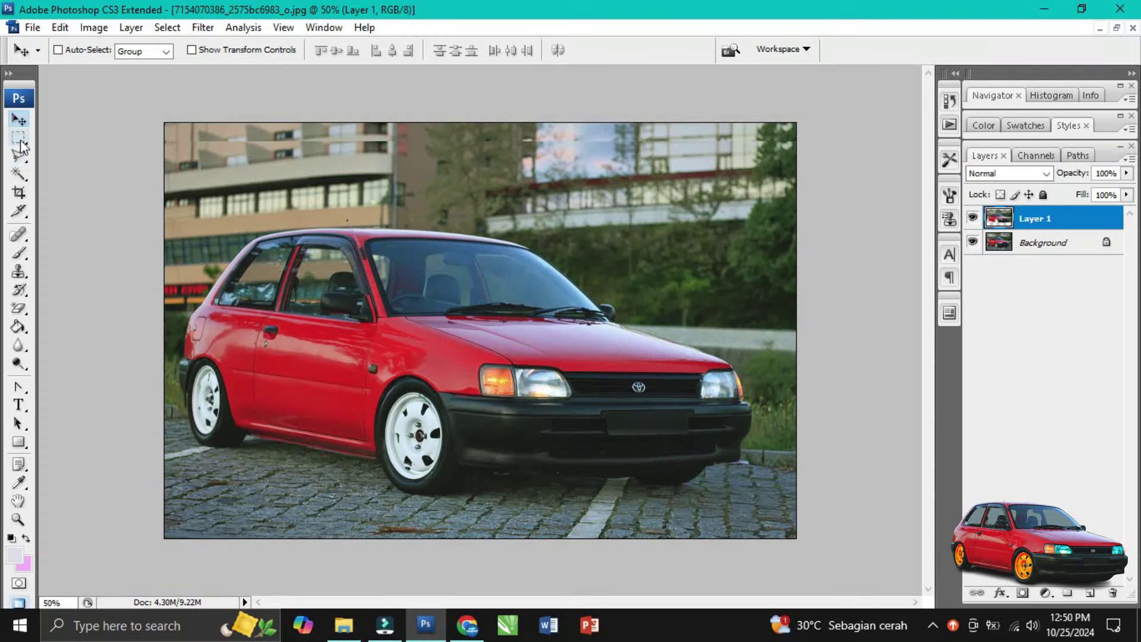
Outline the front tyre within its wheel arch on the lowered body layer with the Polygonal Lasso.
click(19, 141)
click(18, 519)
click(345, 445)
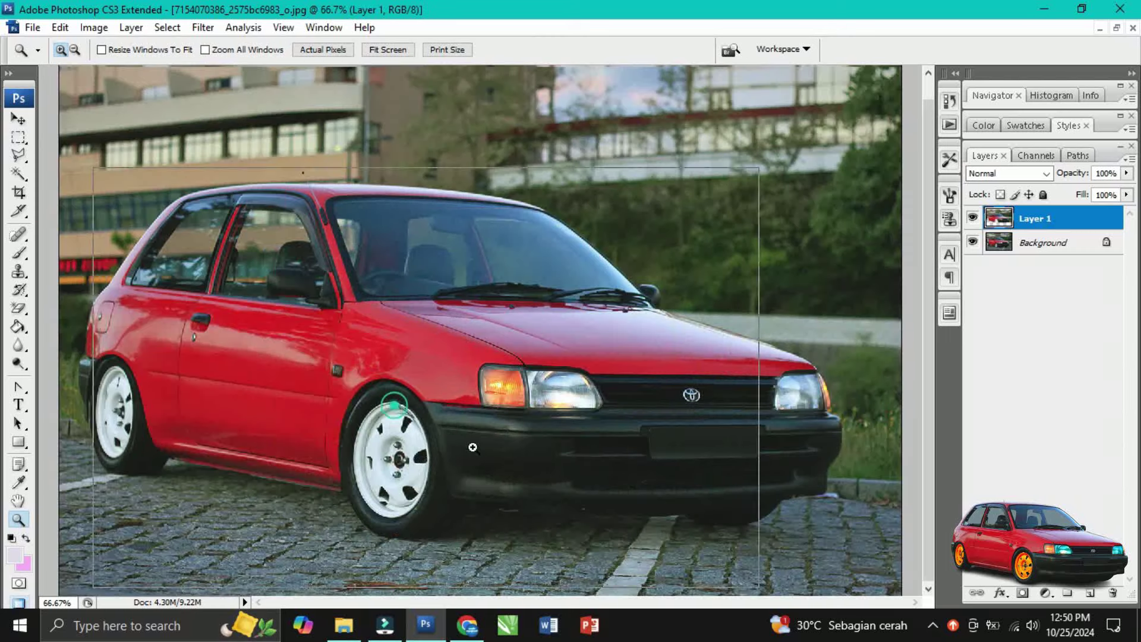
click(434, 428)
click(25, 159)
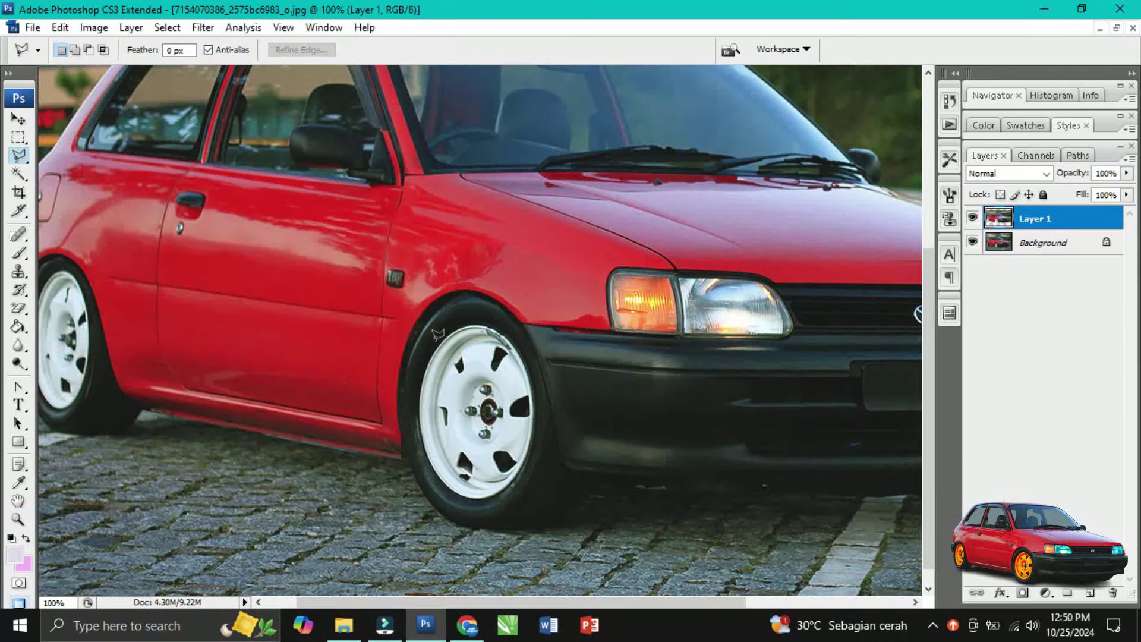
click(447, 299)
click(464, 291)
click(489, 297)
click(503, 306)
click(514, 315)
click(527, 326)
click(536, 353)
click(552, 397)
click(556, 496)
click(483, 492)
double_click(418, 378)
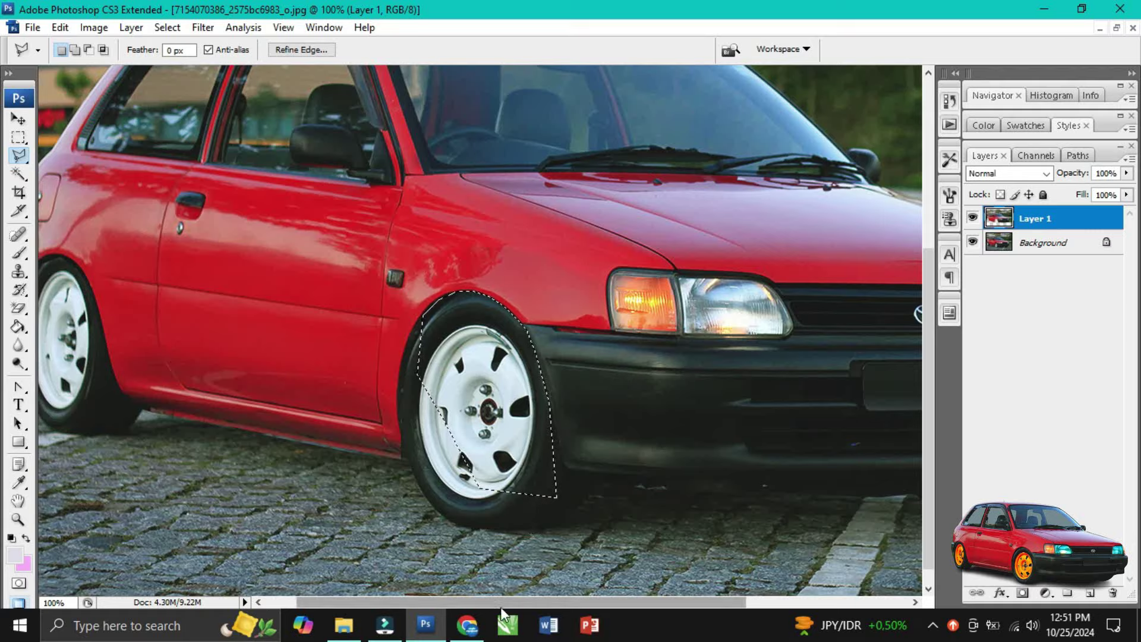
Outline the rear wheel along its arch and the ground just beneath it on the lowered body layer.
drag(501, 602, 419, 605)
click(81, 461)
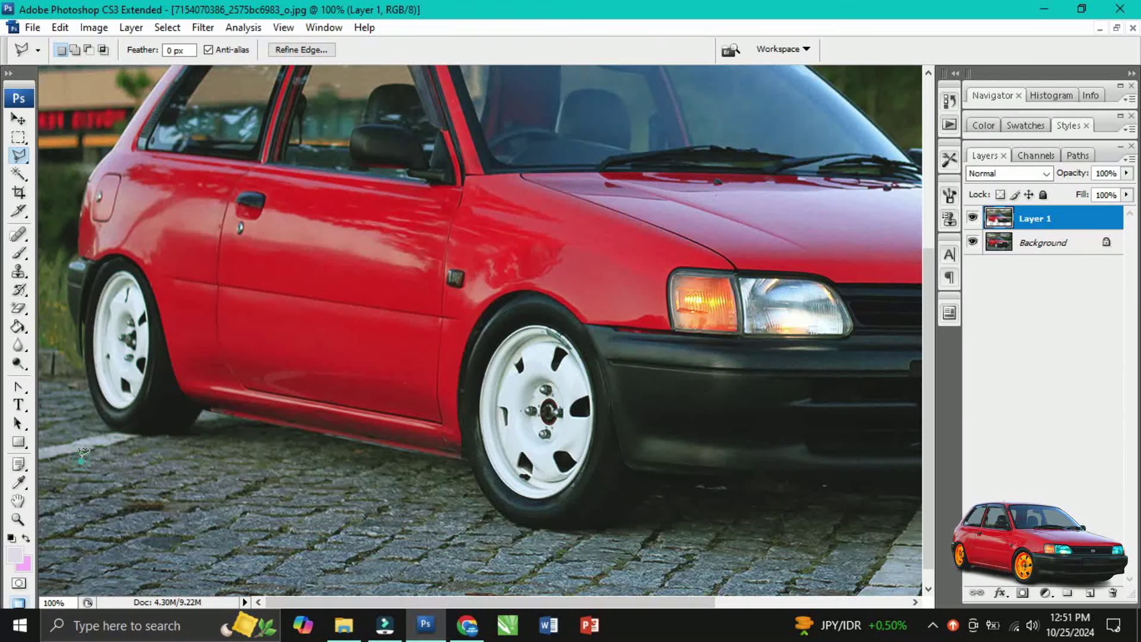
click(86, 297)
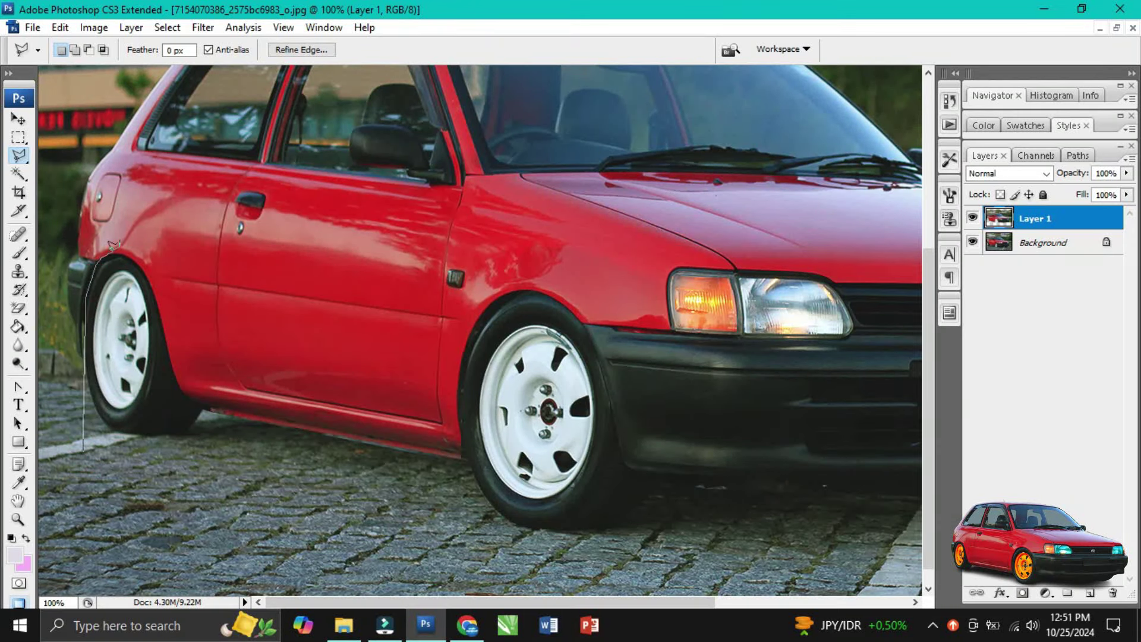
click(114, 252)
click(152, 287)
click(170, 379)
click(172, 445)
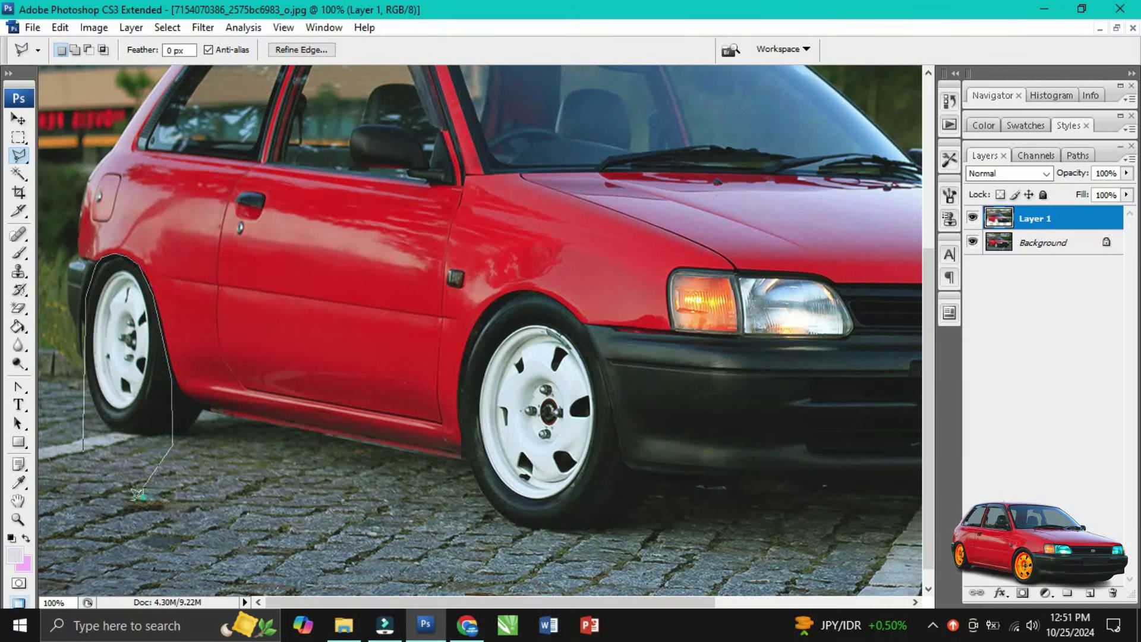
click(135, 498)
double_click(91, 502)
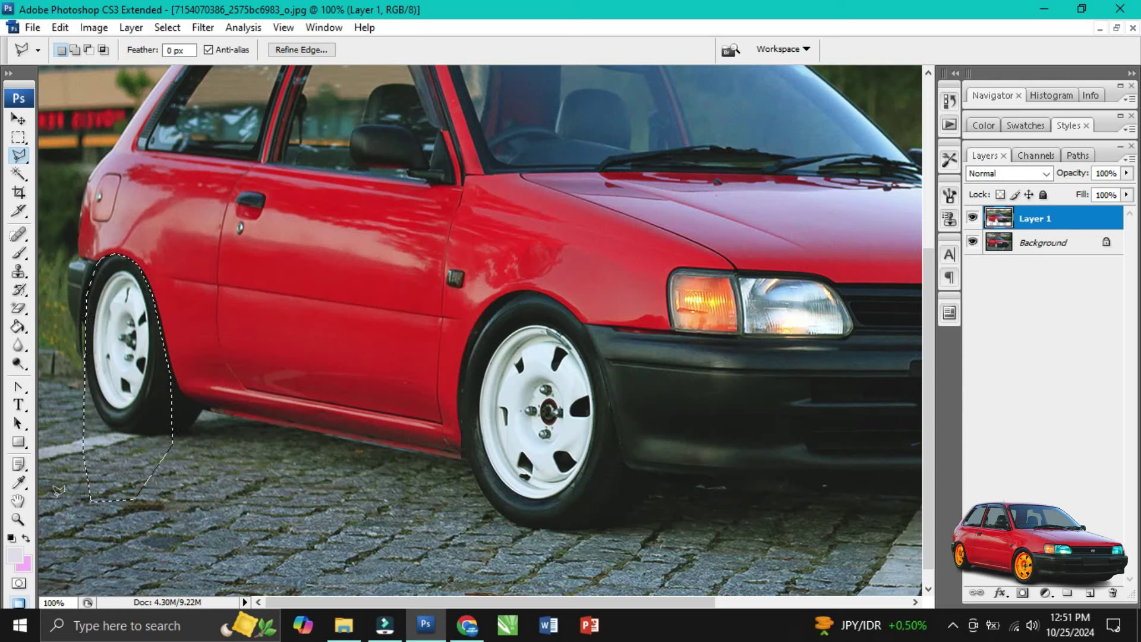
Outline the ground below the sill between the two wheels on the body layer, finishing by clearing the selection.
click(224, 520)
click(192, 440)
click(205, 411)
click(462, 455)
click(471, 498)
click(441, 538)
double_click(359, 535)
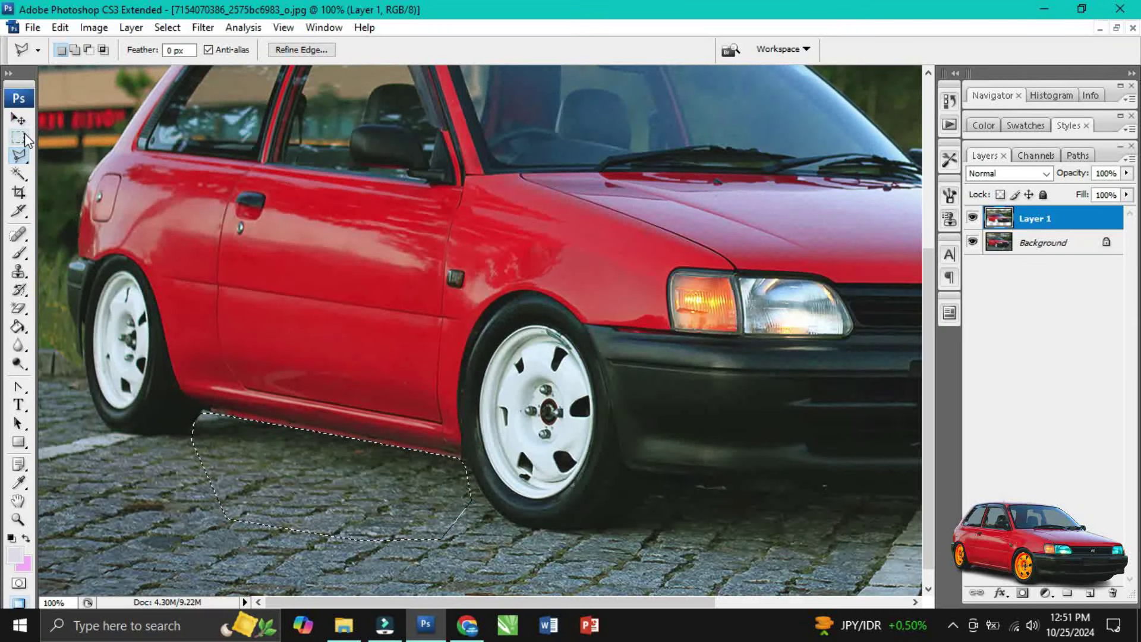
click(24, 137)
click(127, 169)
Outline the white front rim with the Polygonal Lasso and copy it from the Background to a new layer.
drag(655, 602, 579, 586)
scroll(558, 444, down, 2)
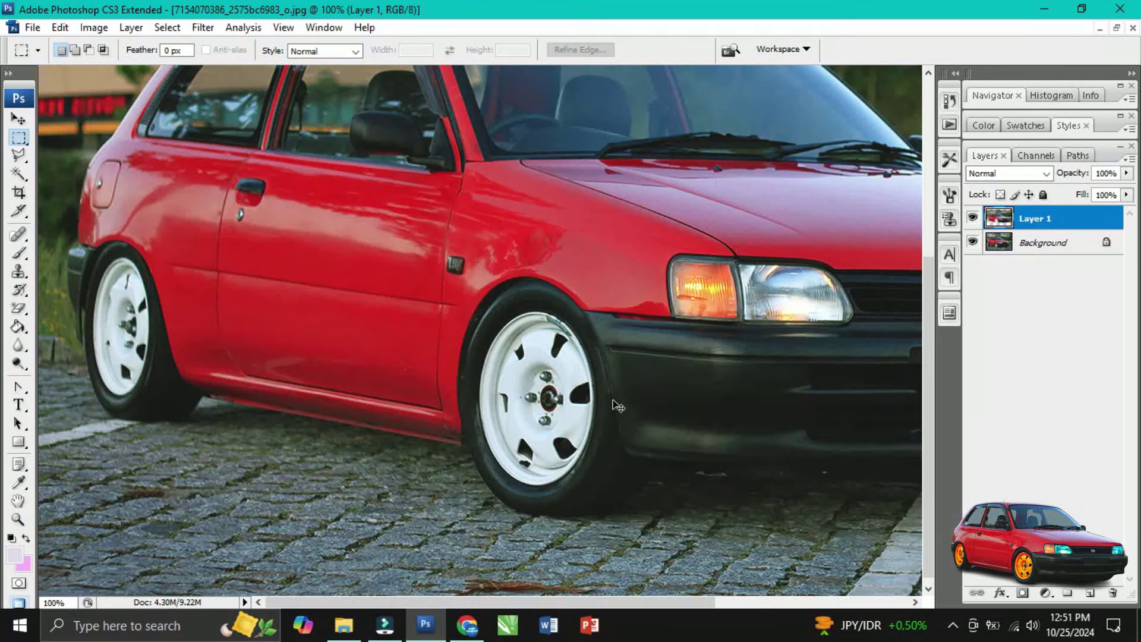
scroll(529, 403, up, 11)
scroll(716, 419, down, 7)
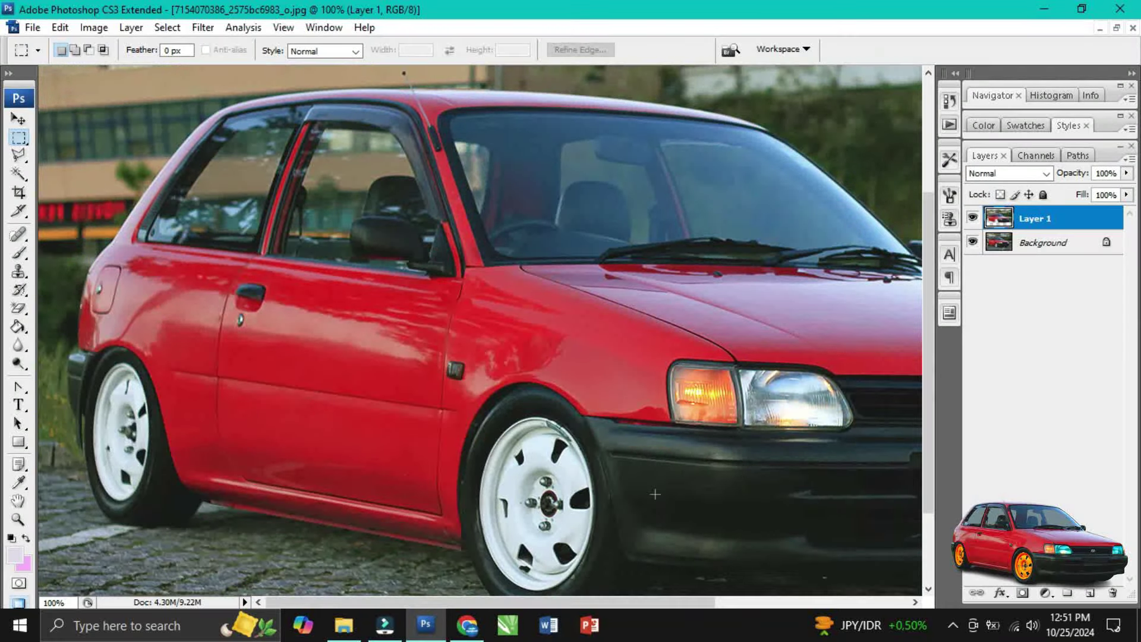
scroll(654, 494, up, 7)
drag(926, 338, 920, 411)
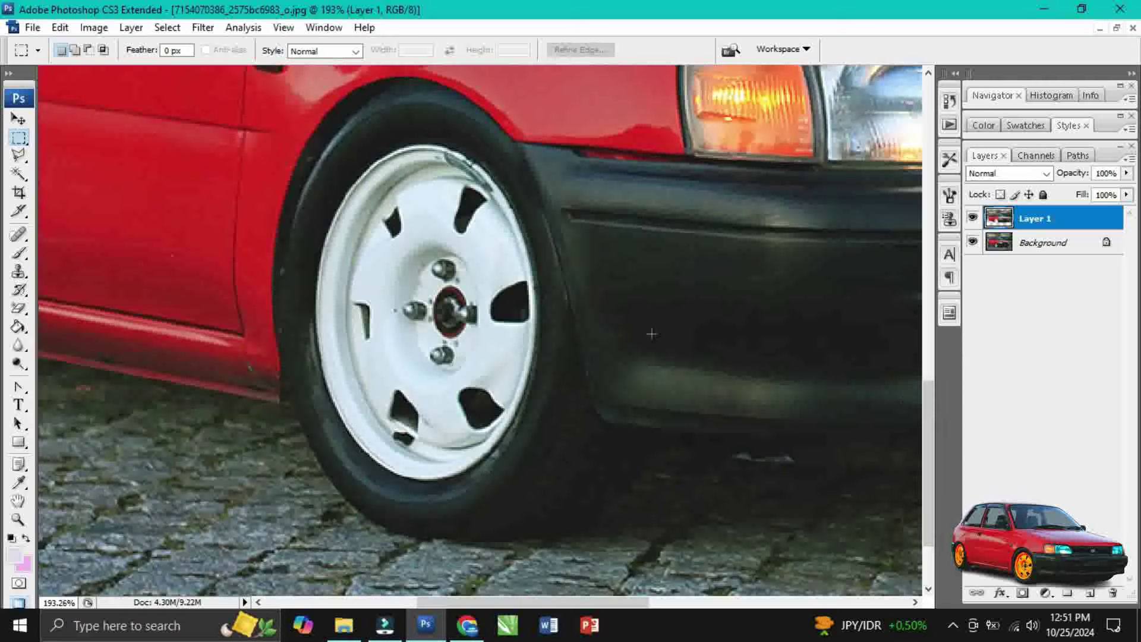
click(22, 155)
click(431, 144)
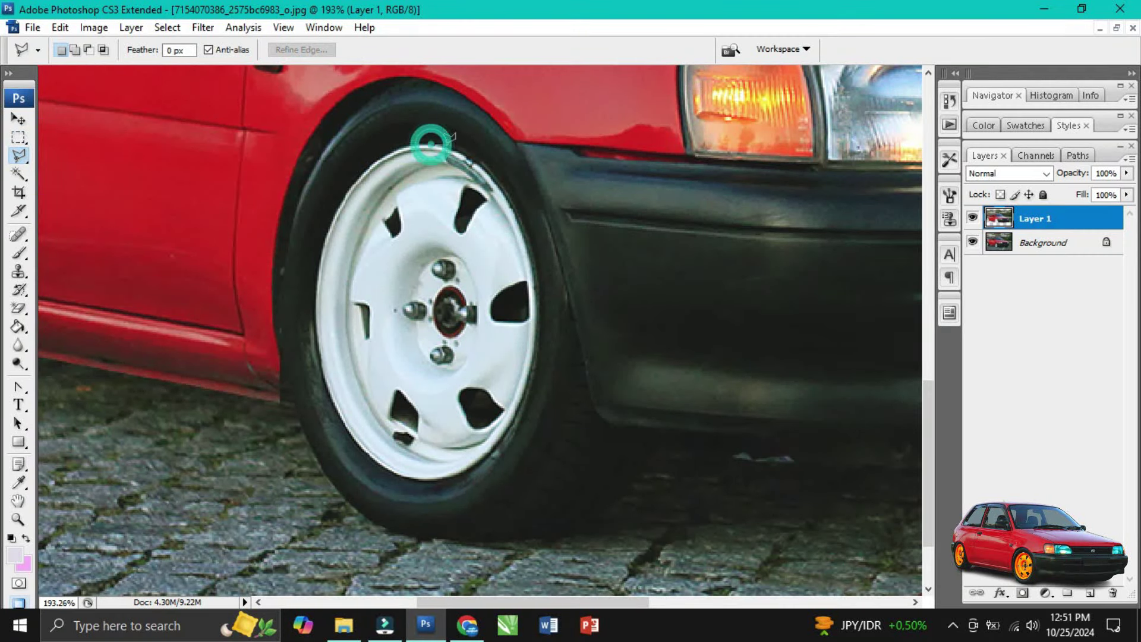
click(453, 151)
click(472, 160)
click(515, 204)
click(530, 254)
click(536, 322)
click(527, 383)
click(510, 429)
click(449, 478)
click(414, 480)
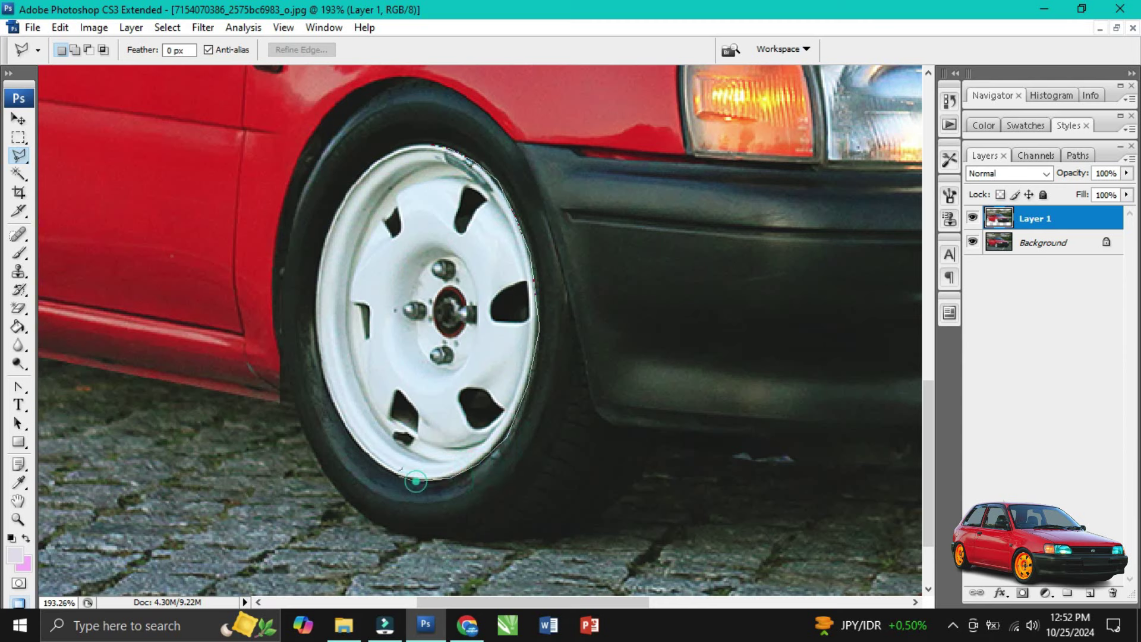
click(387, 472)
click(347, 433)
click(331, 404)
click(311, 324)
click(313, 275)
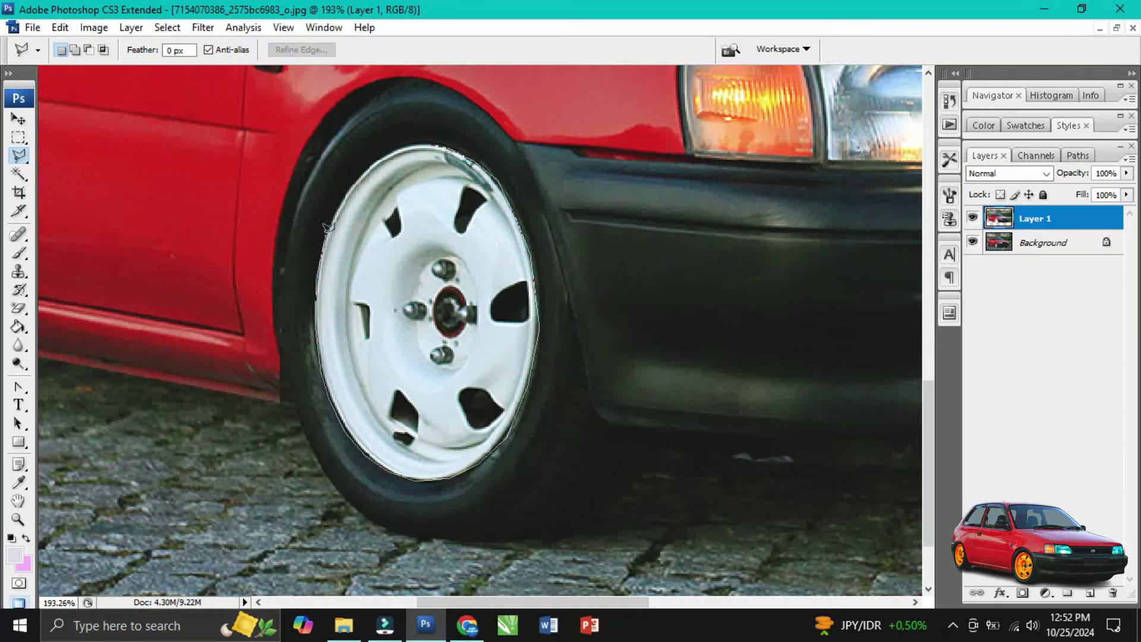
click(339, 202)
click(384, 153)
click(400, 145)
click(420, 141)
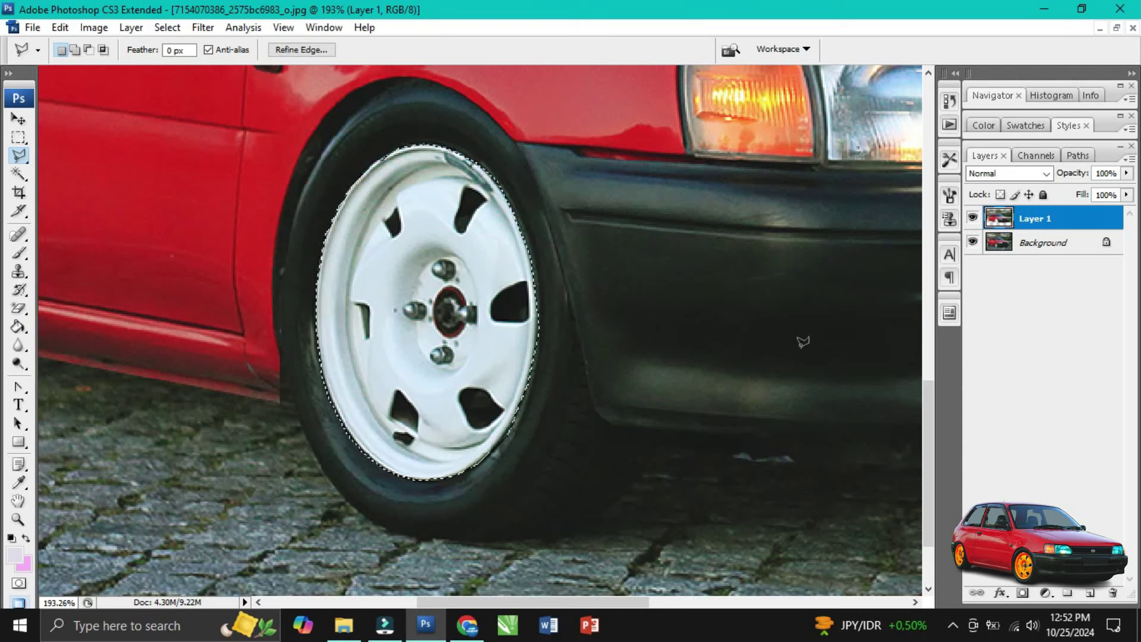
click(1047, 242)
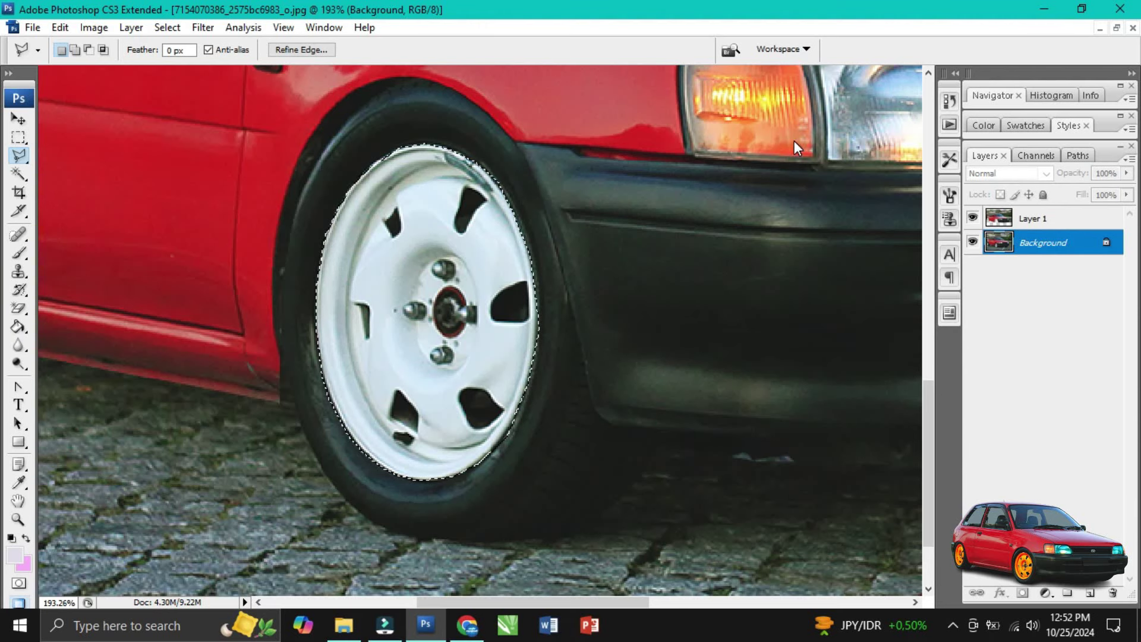
key(ctrl+j)
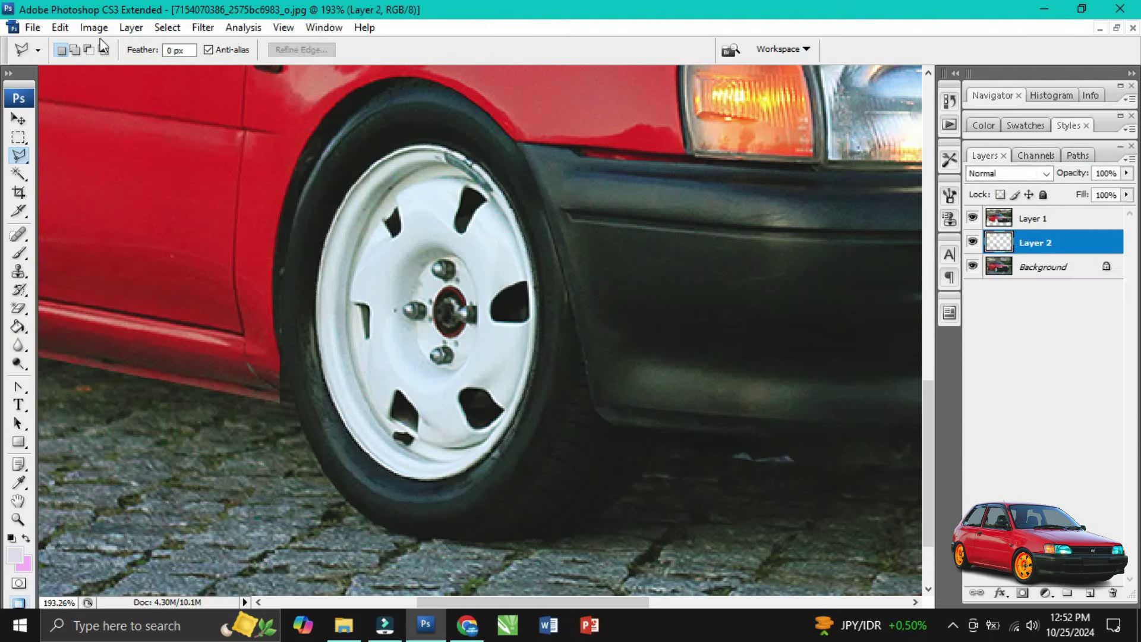
click(94, 27)
mouse_move(116, 67)
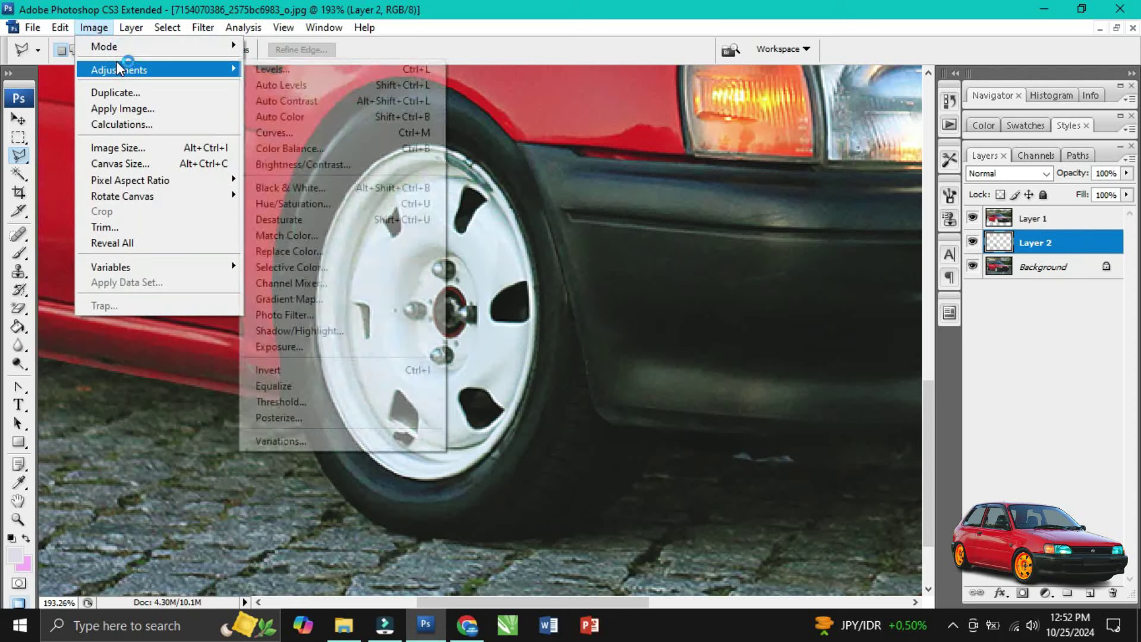
click(287, 99)
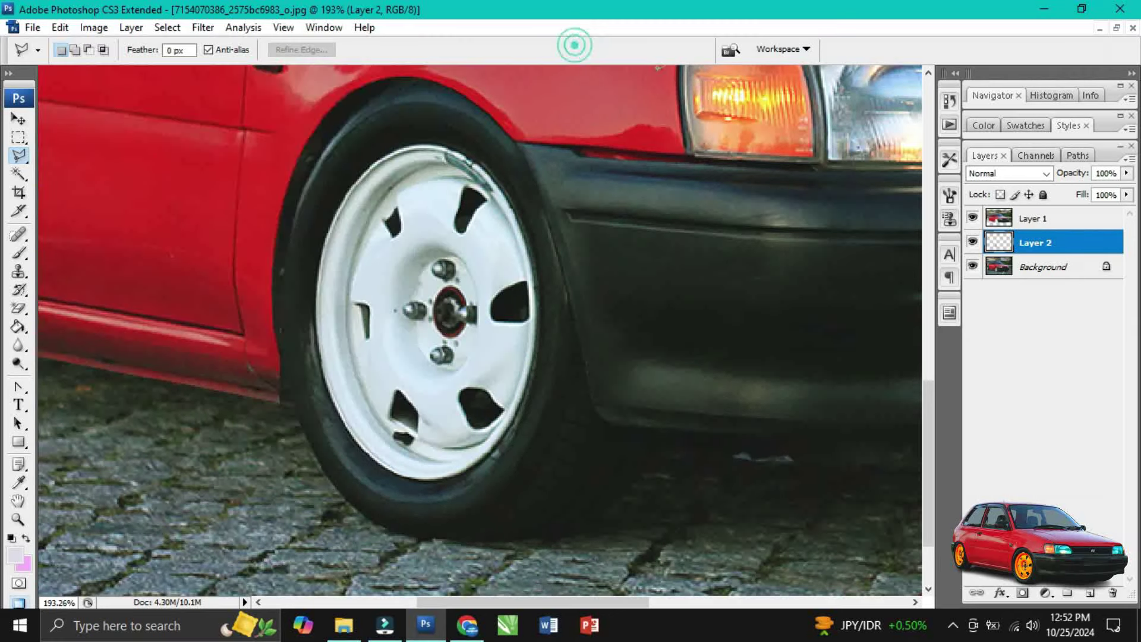
Outline the white rear rim with the Polygonal Lasso and copy it from the Background to a new layer.
drag(605, 600, 463, 602)
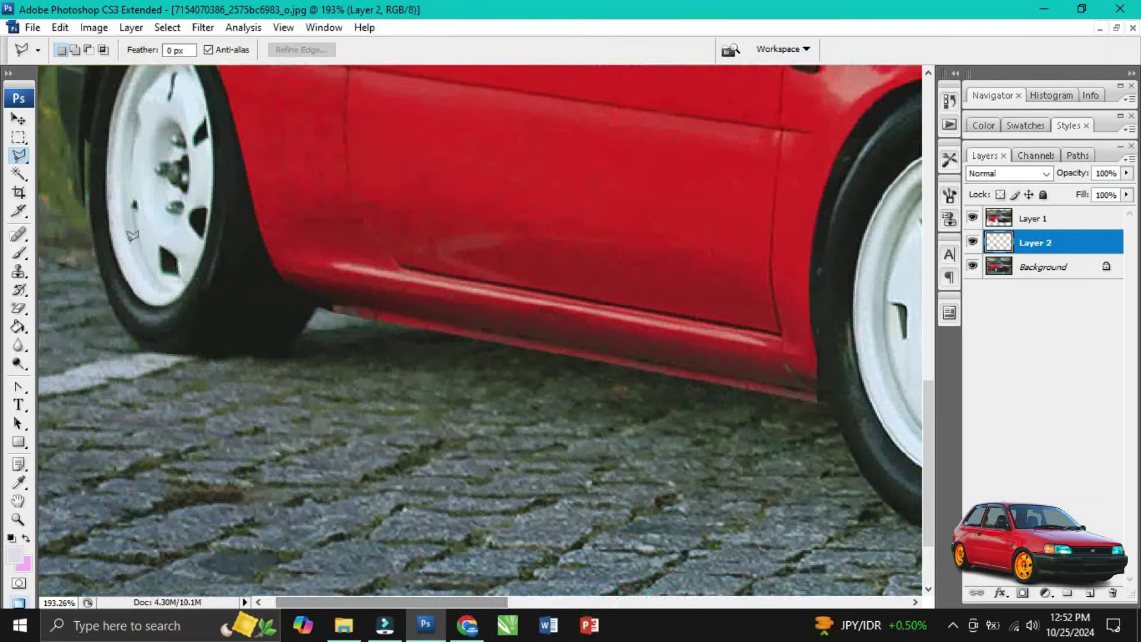
scroll(134, 232, up, 3)
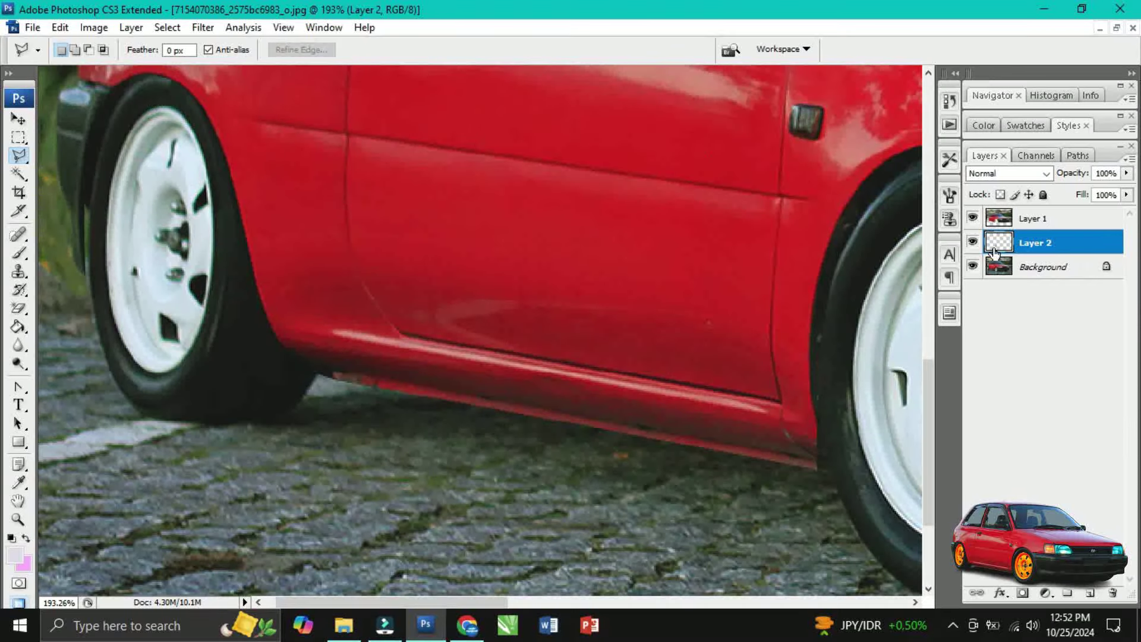
click(1018, 267)
click(166, 105)
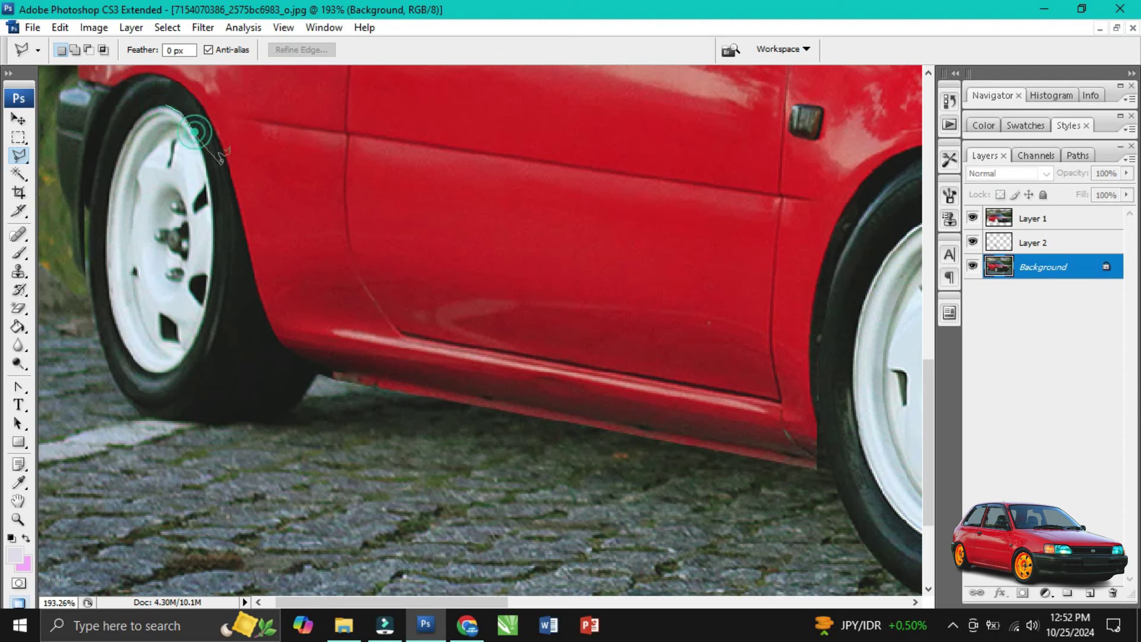
double_click(217, 261)
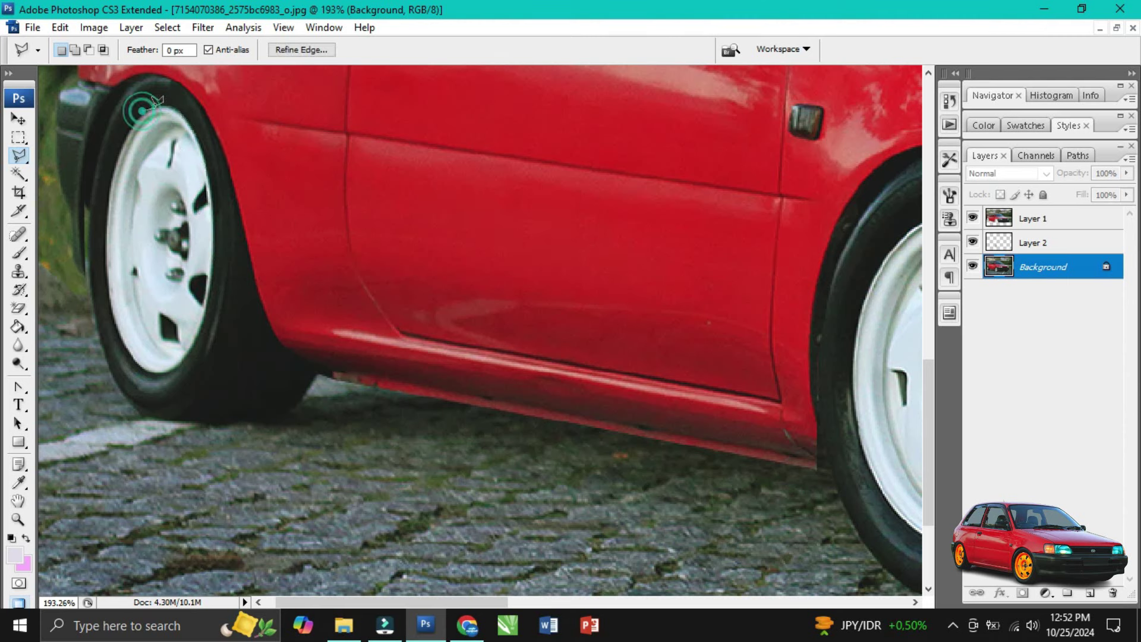
click(185, 113)
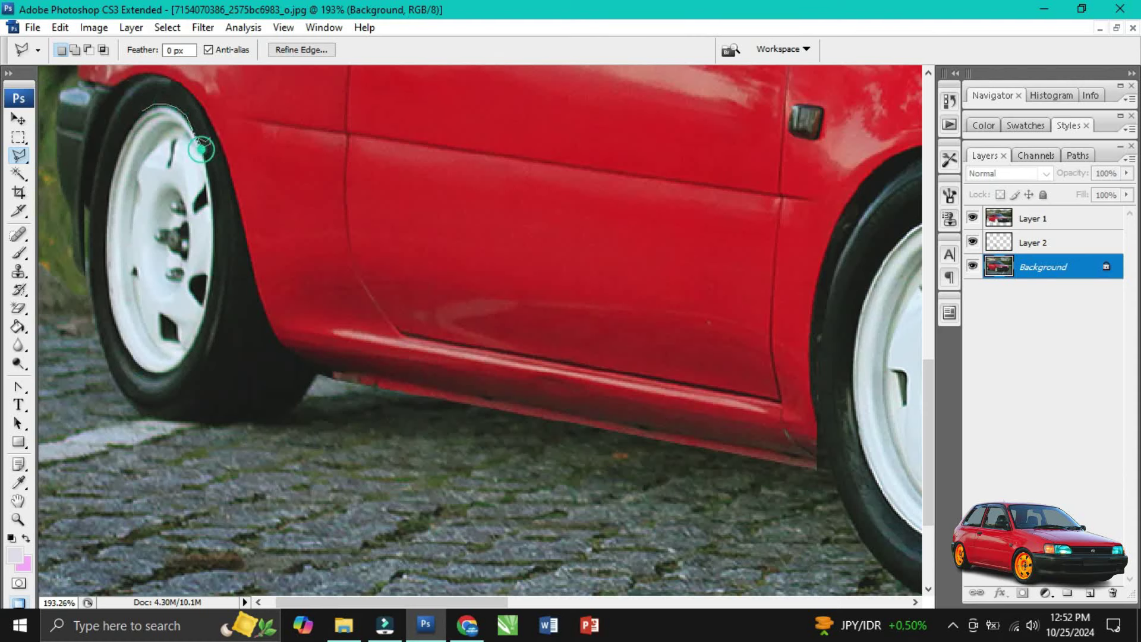
click(212, 211)
click(210, 287)
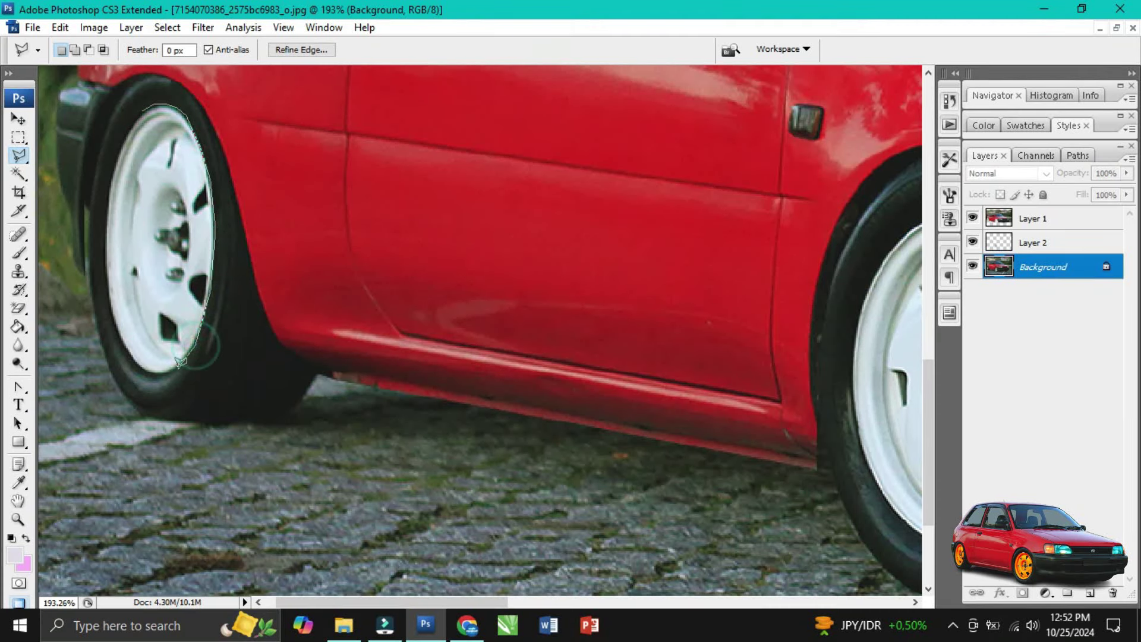
click(158, 375)
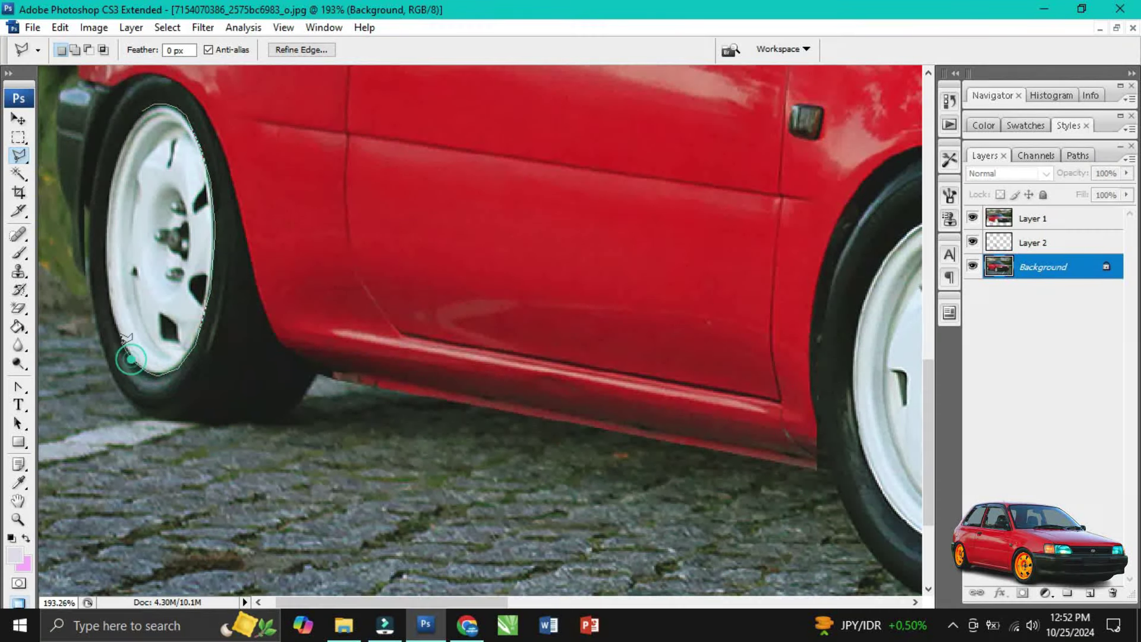
click(102, 211)
click(111, 167)
click(134, 107)
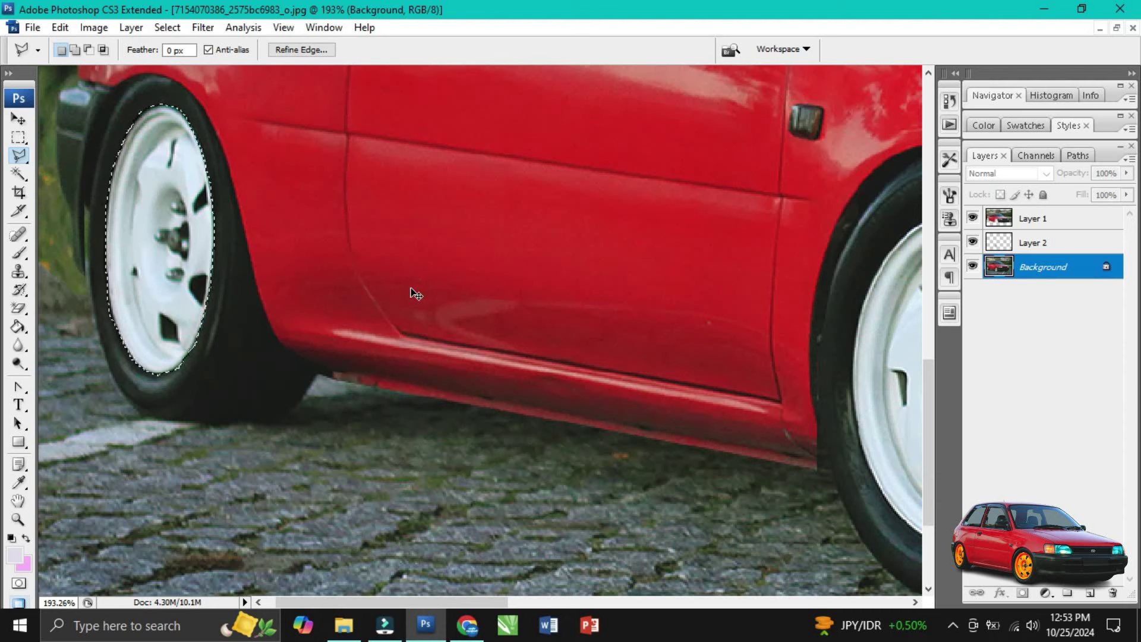
key(ctrl+j)
Merge the front rim and rear rim layers into one layer.
shift+click(1040, 242)
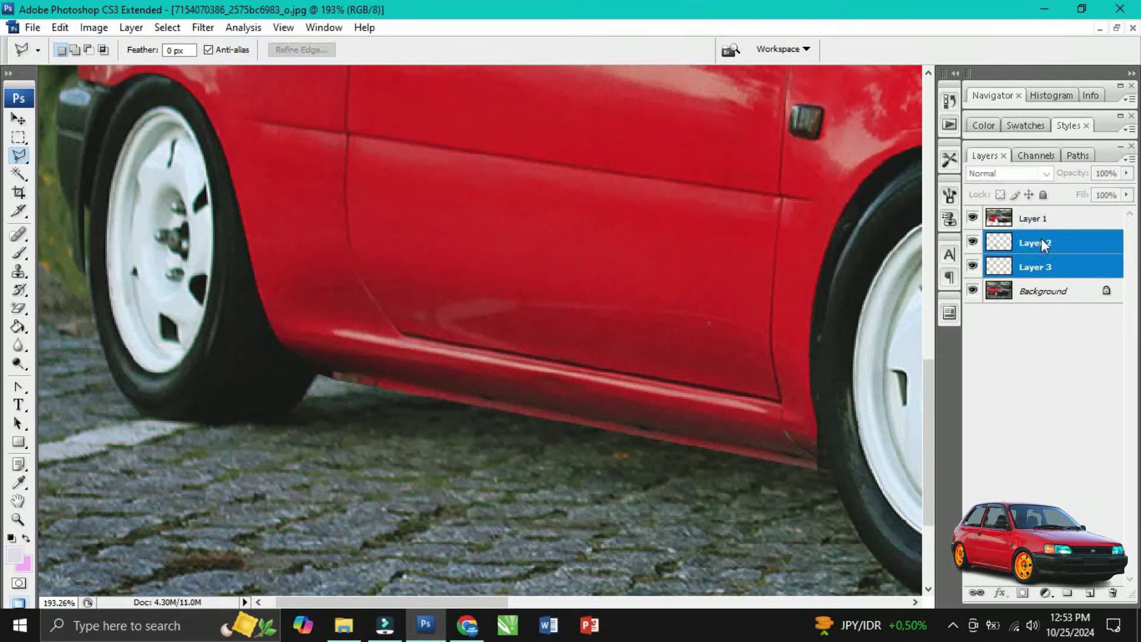
right_click(1041, 238)
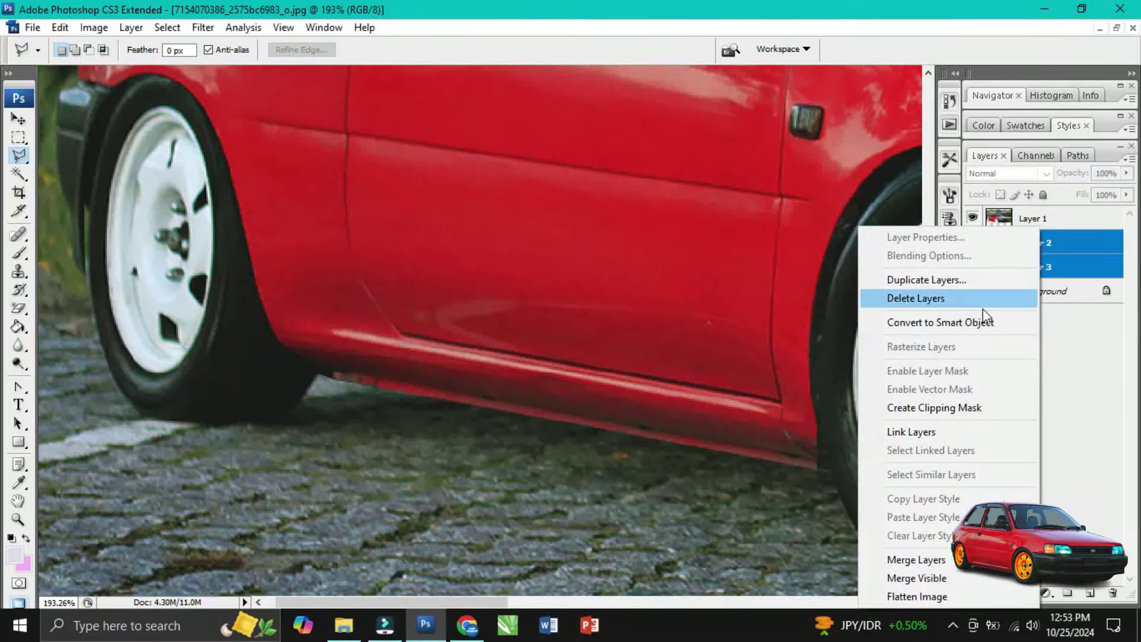
click(918, 560)
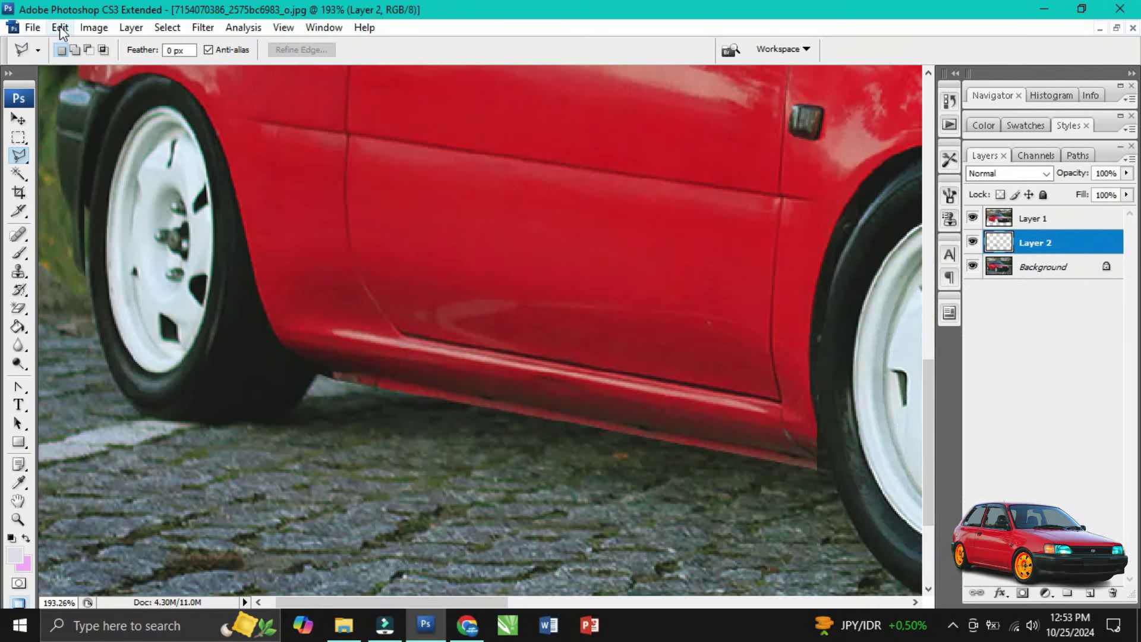
Start a Variations adjustment on the merged rim layer, resetting to the original and adding yellow and red to the midtones.
click(94, 27)
mouse_move(126, 67)
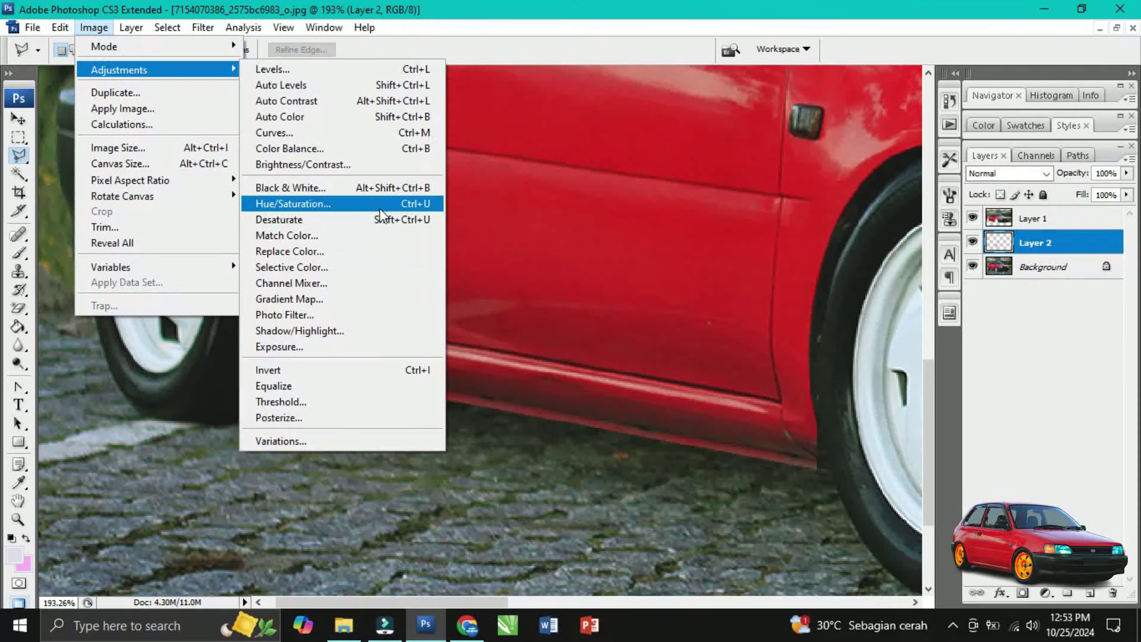
click(343, 444)
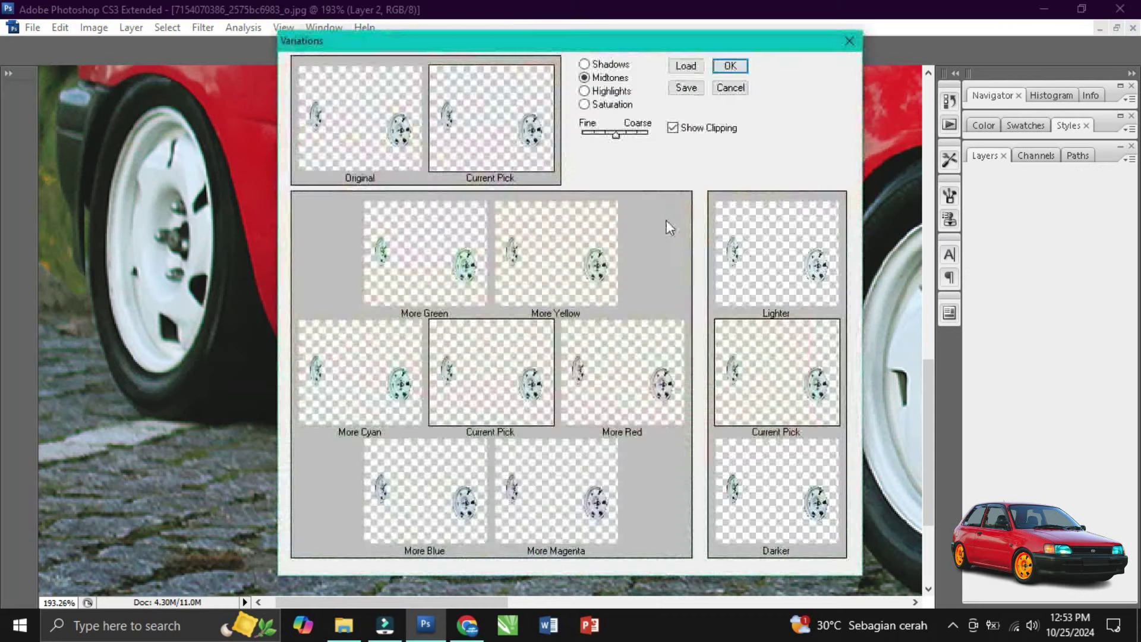
click(370, 126)
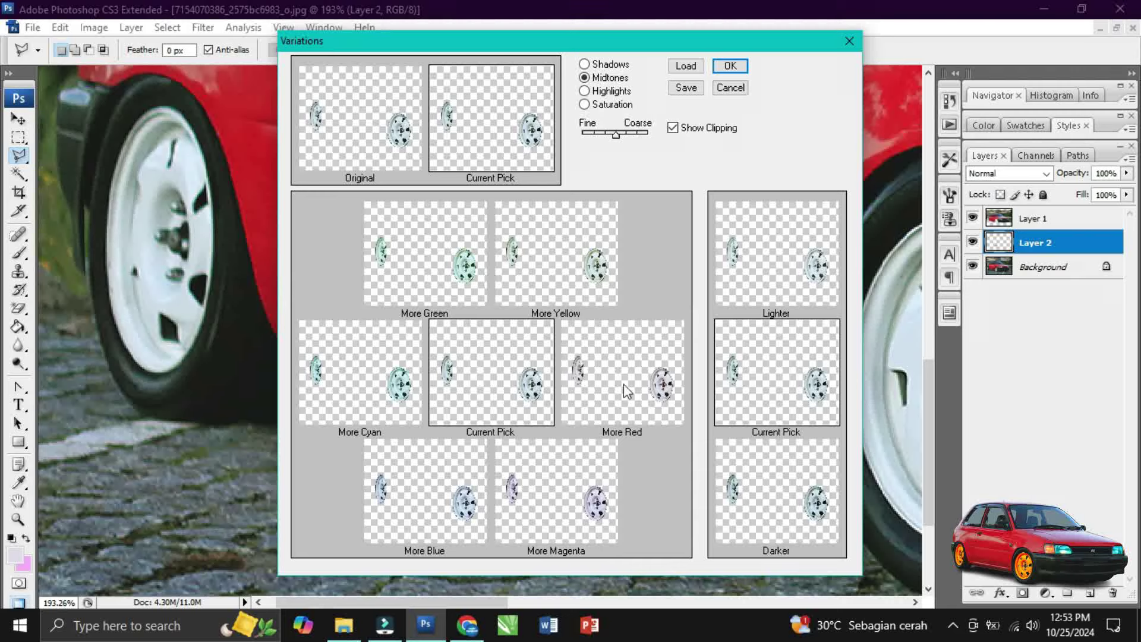
click(553, 243)
click(614, 376)
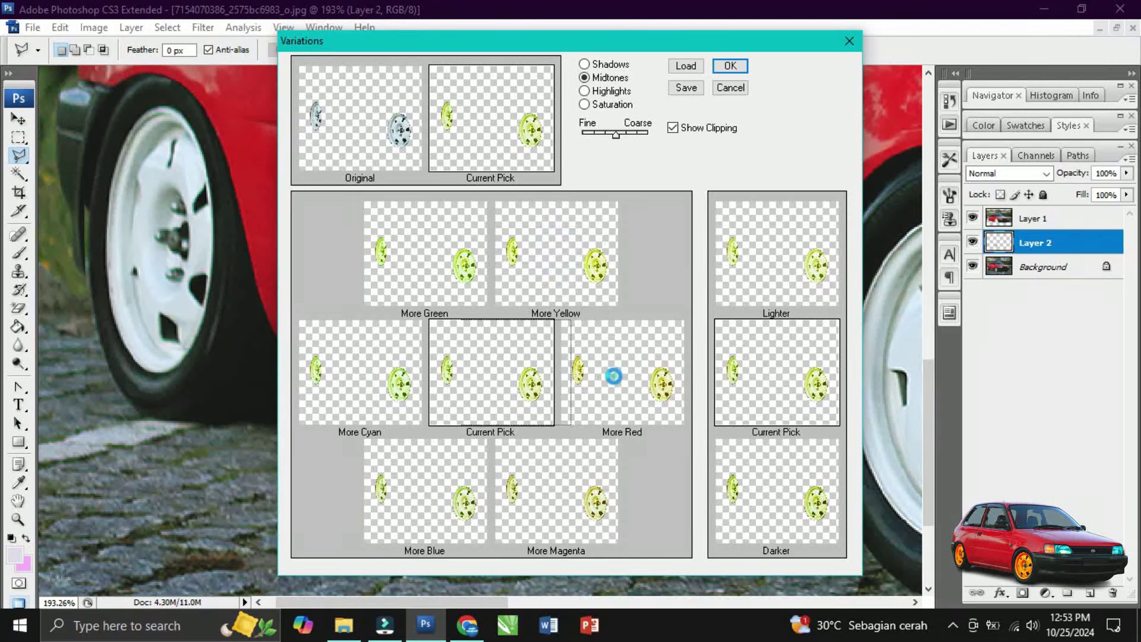
click(640, 387)
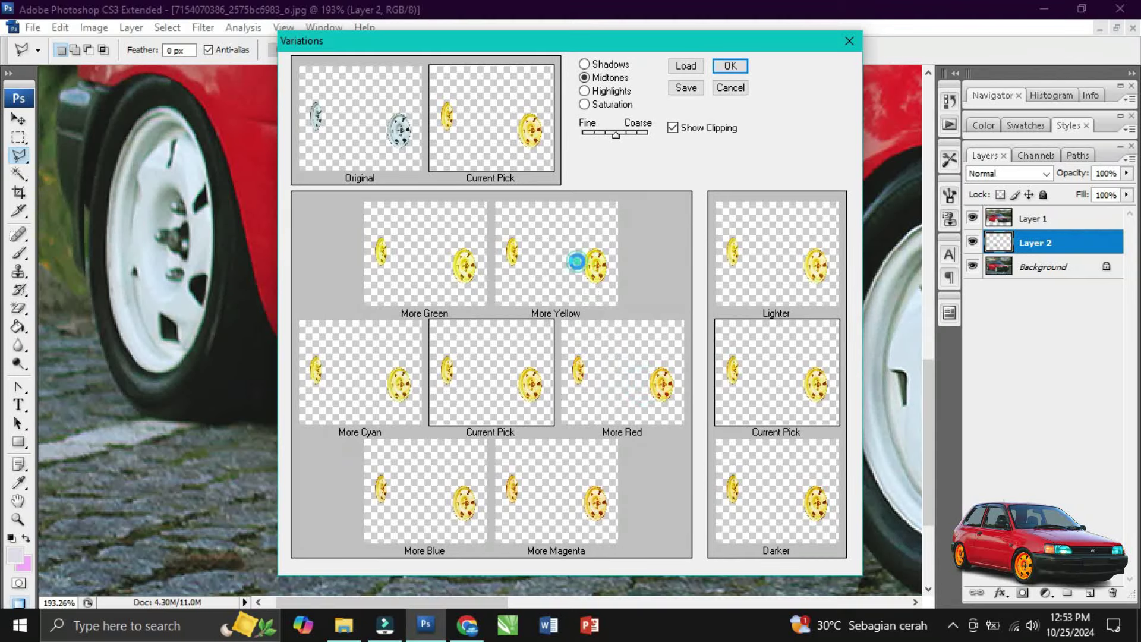
Push the rims' midtones further with More Red, Lighter and More Yellow variations, and apply the adjustment.
click(637, 374)
click(640, 367)
click(800, 281)
click(663, 380)
click(624, 359)
click(575, 256)
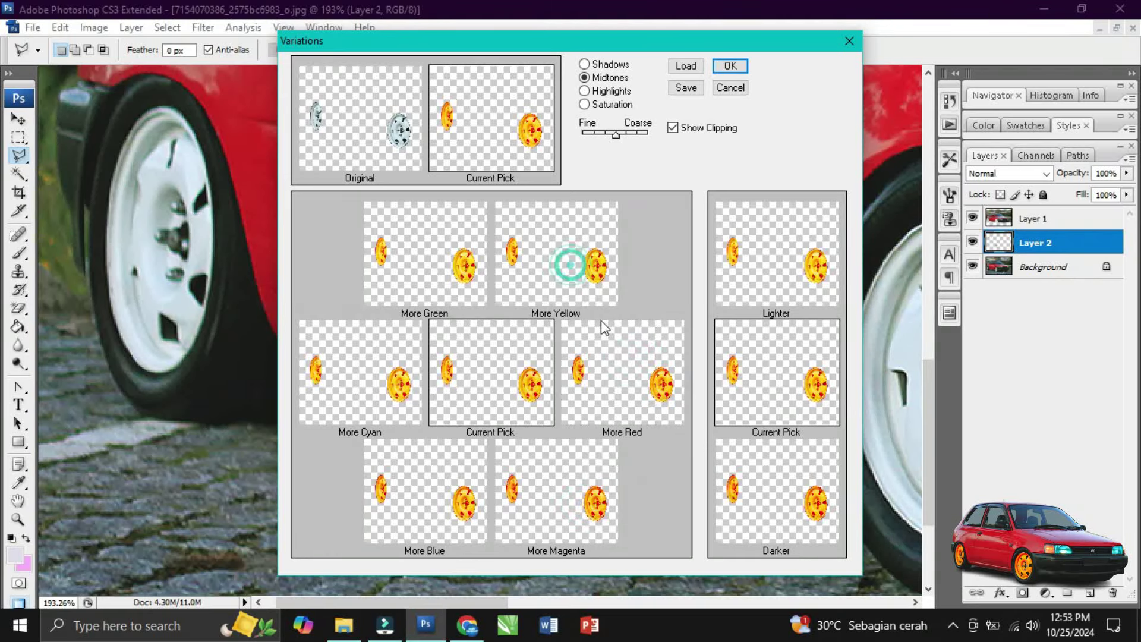
click(627, 374)
click(618, 372)
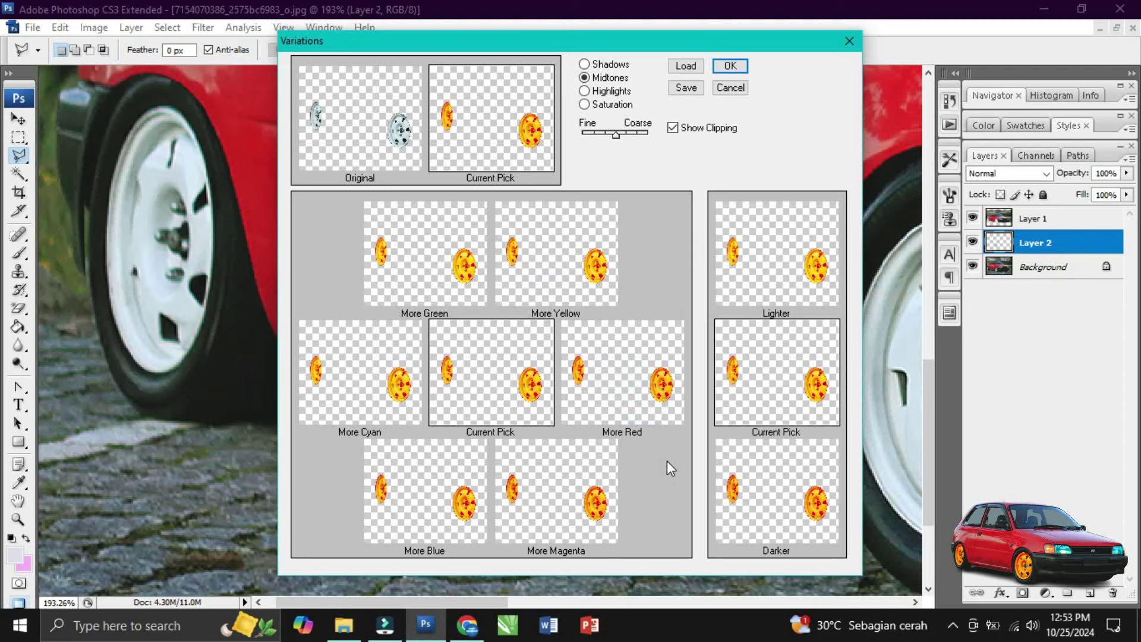
click(730, 66)
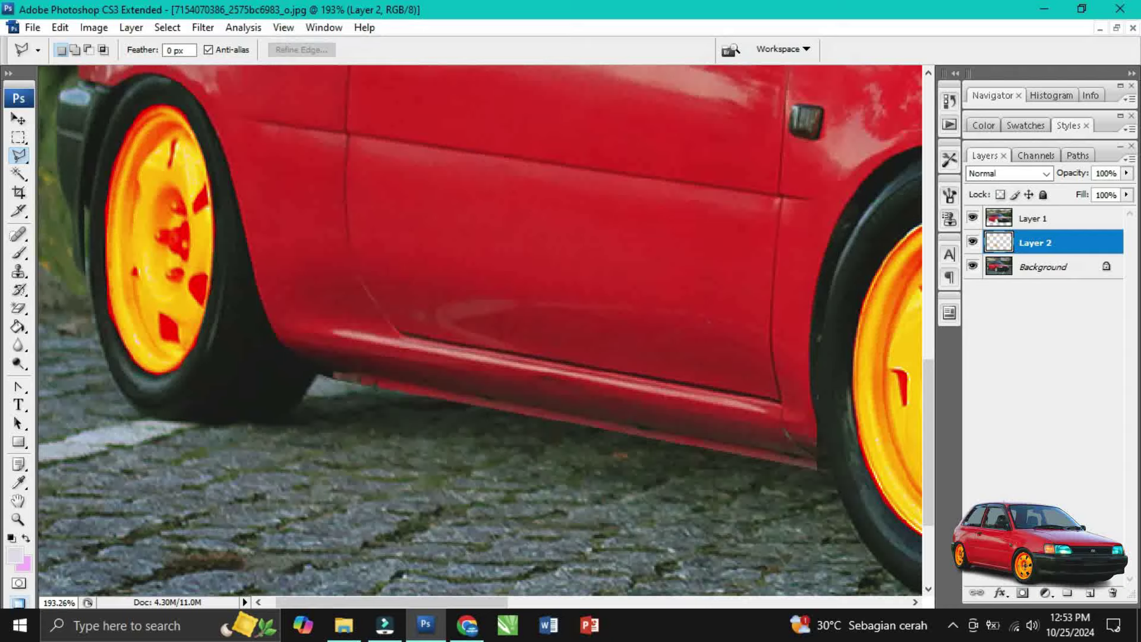
click(485, 592)
scroll(484, 535, down, 3)
click(501, 480)
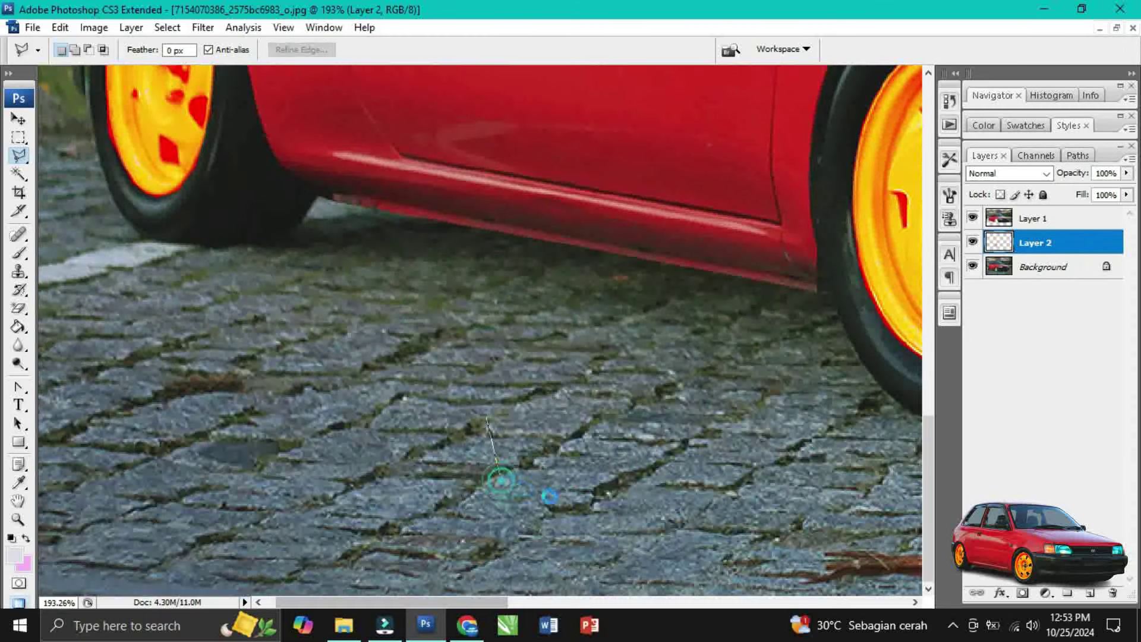
double_click(550, 495)
click(578, 238)
Remove the red areas in the front rim's openings, hub and lug nuts with the Magic Eraser at tolerance 32.
drag(347, 602, 469, 602)
scroll(573, 168, up, 3)
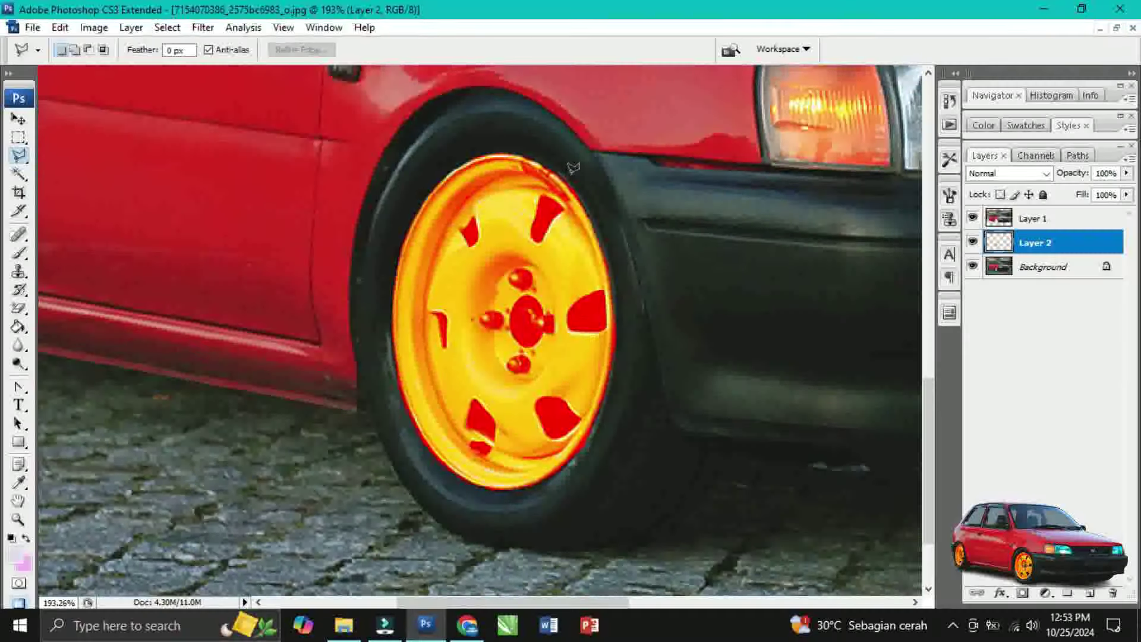
scroll(573, 168, up, 1)
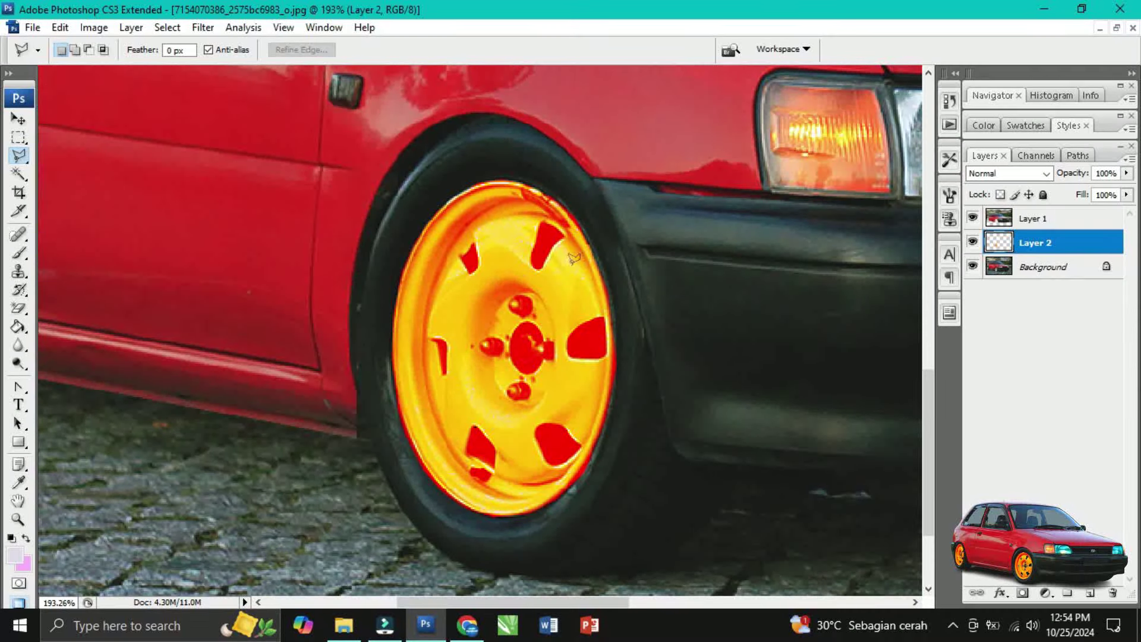
click(19, 308)
click(551, 240)
click(589, 338)
click(558, 444)
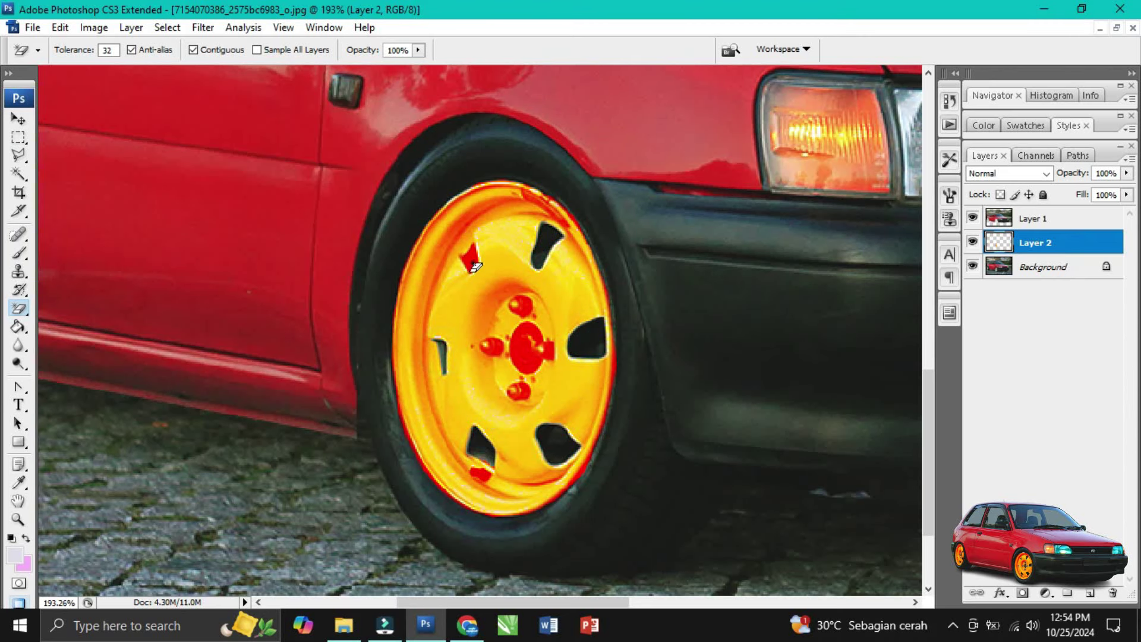
click(525, 337)
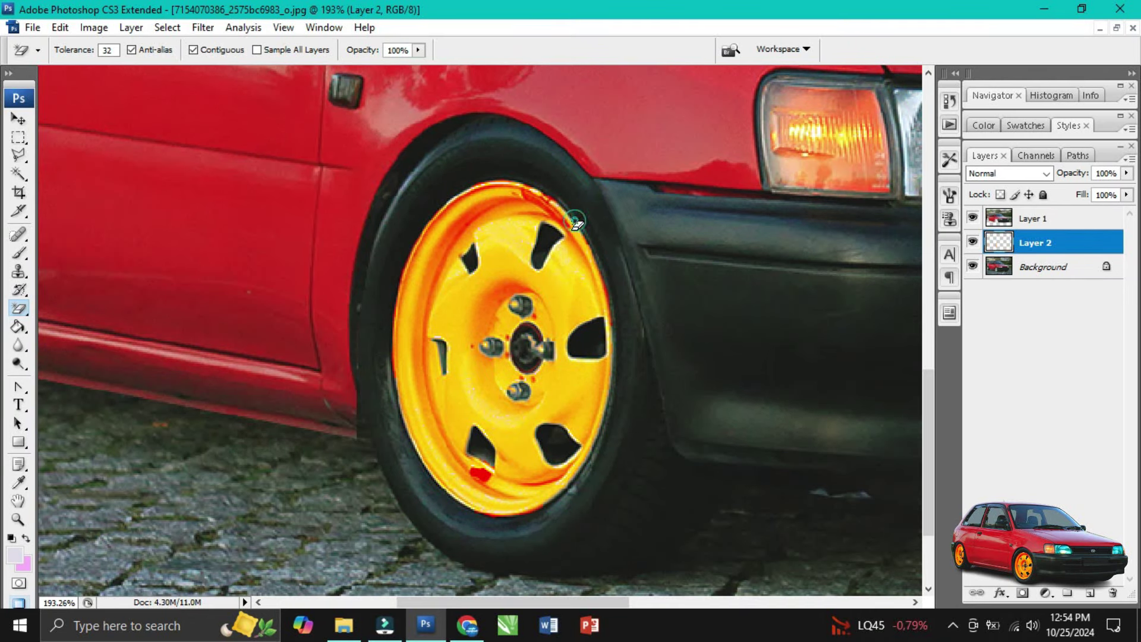
click(480, 474)
Remove the red areas in the rear rim's hub, lug nuts and openings with the Magic Eraser, undoing the last stray erasure.
drag(590, 602, 432, 604)
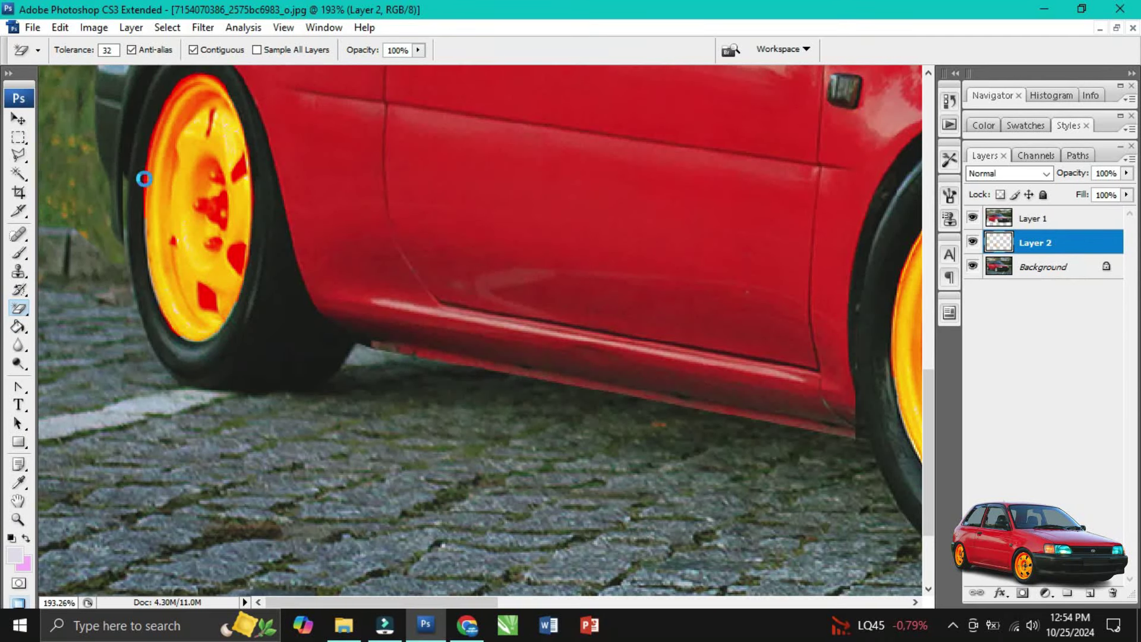
click(220, 213)
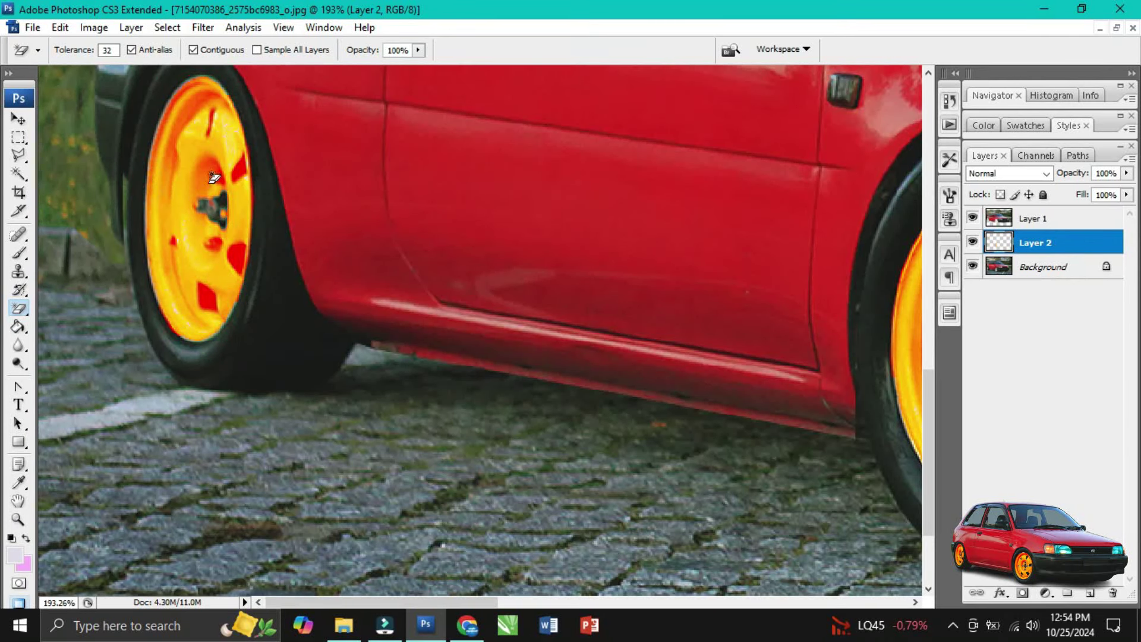
click(238, 170)
click(211, 114)
click(215, 245)
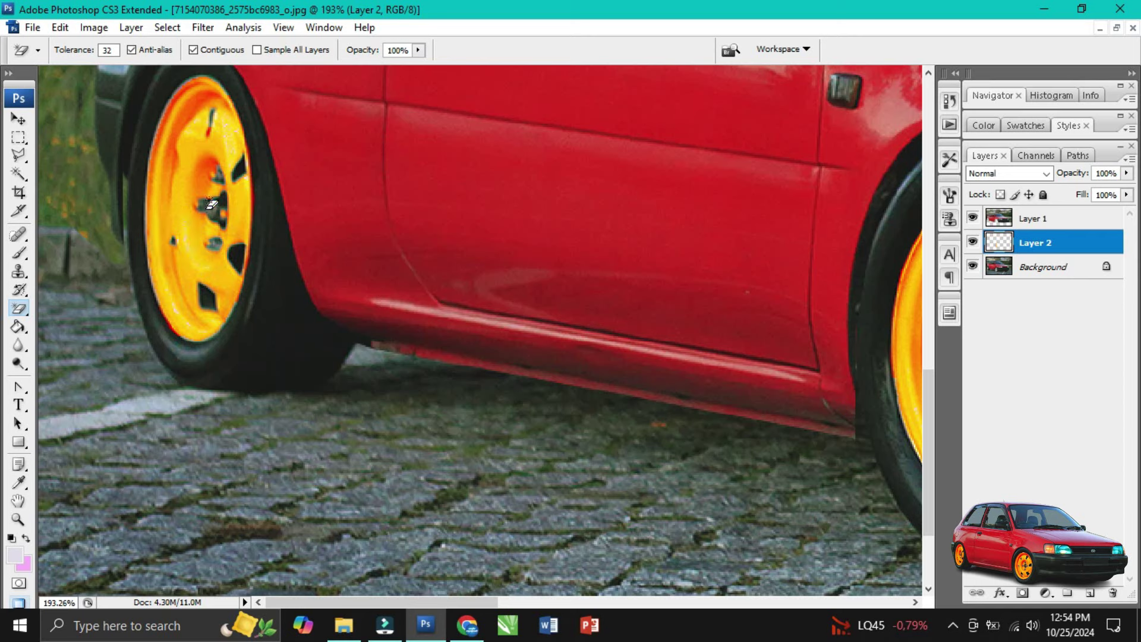
click(207, 131)
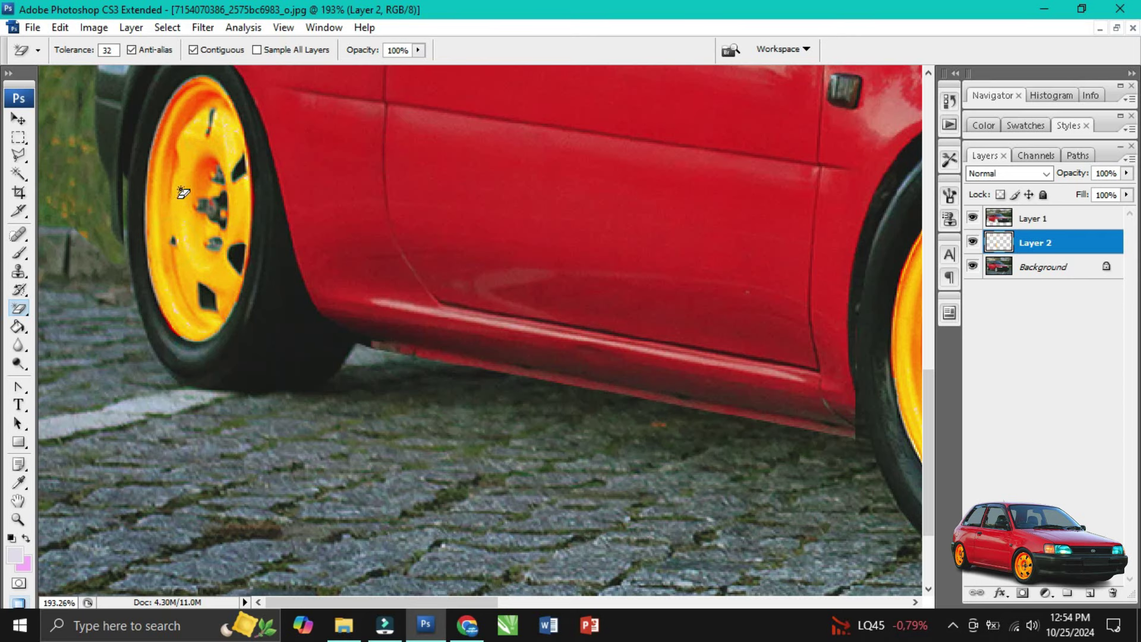
click(176, 160)
key(ctrl+z)
Try lighter and repeatedly darker midtone Variations on both coloured rims, and undo the applied adjustment.
key(ctrl+0)
scroll(762, 346, down, 3)
scroll(562, 395, down, 1)
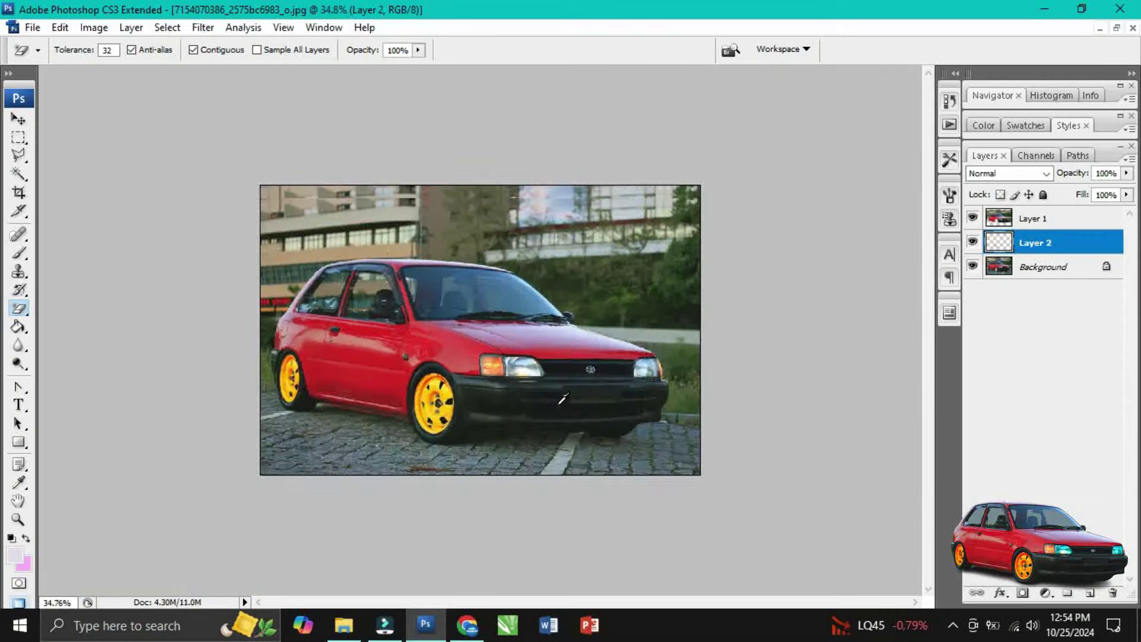
scroll(452, 411, up, 3)
click(94, 27)
mouse_move(119, 70)
click(351, 440)
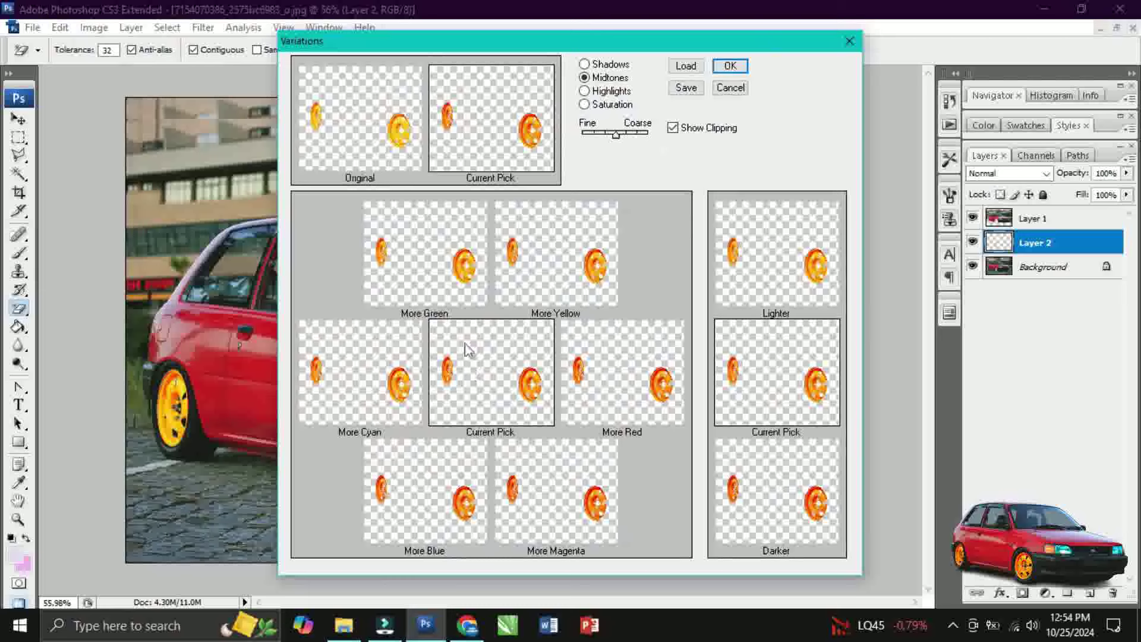
click(363, 104)
click(794, 268)
click(354, 104)
click(772, 505)
click(773, 527)
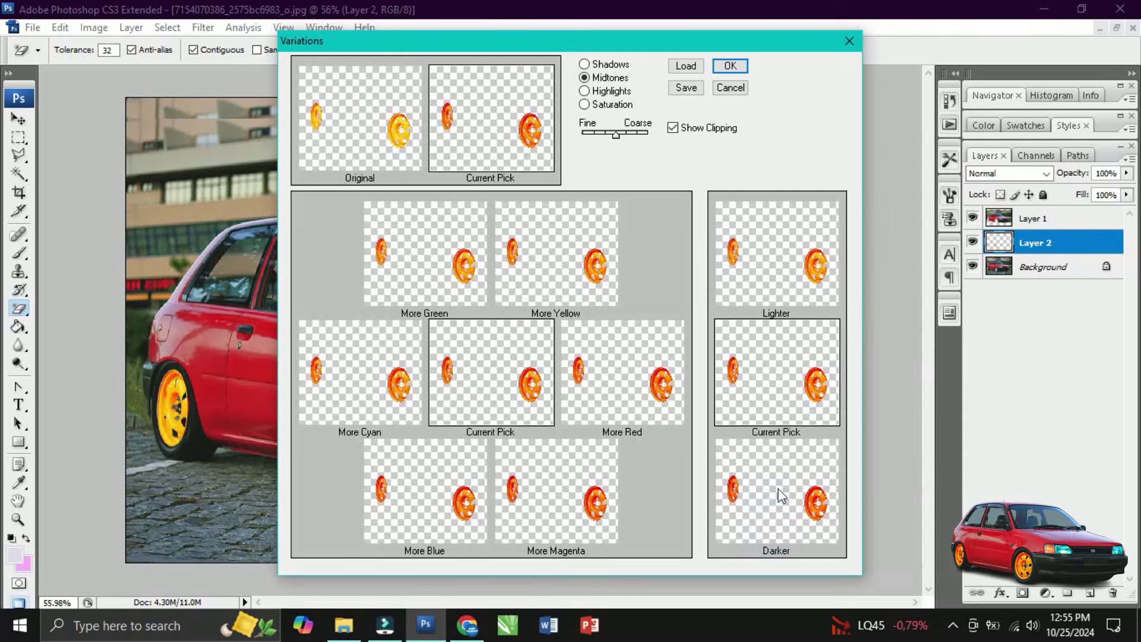
click(765, 505)
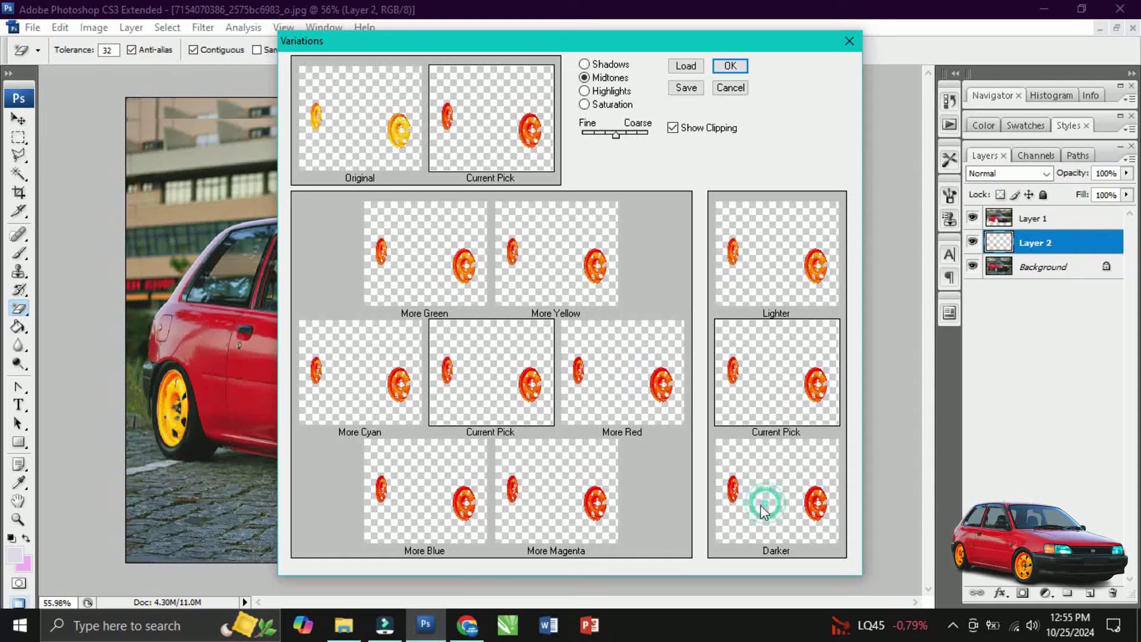
click(730, 67)
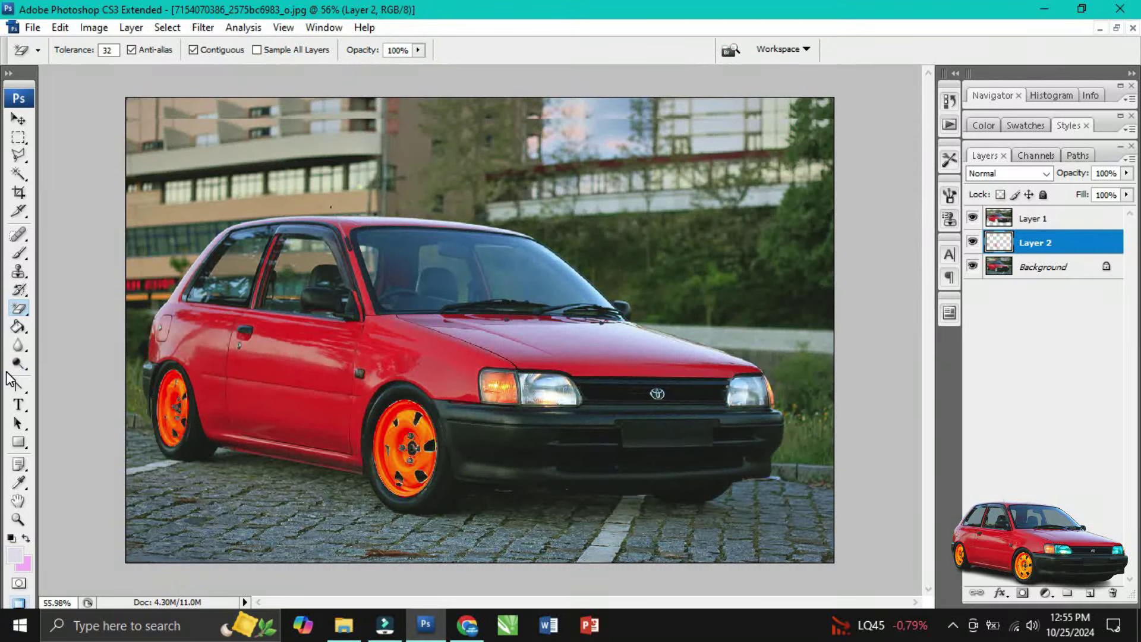
key(ctrl+z)
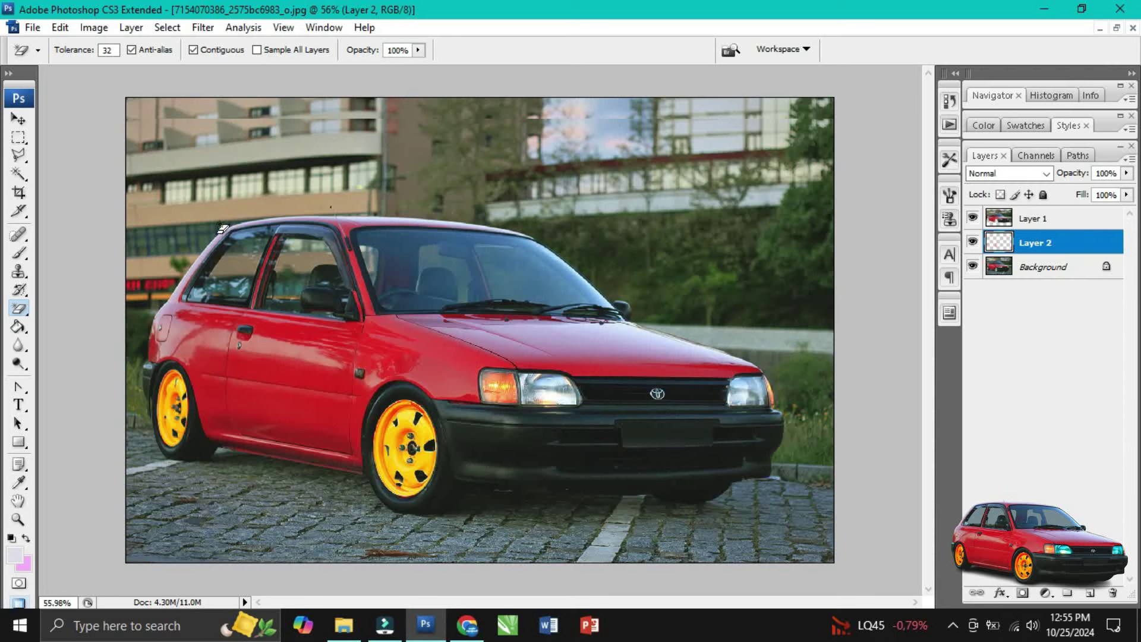
Compare green, yellow and darker Variations on the rim layer, reset to the original, and apply a single Darker midtone variation.
click(94, 28)
mouse_move(178, 70)
click(302, 441)
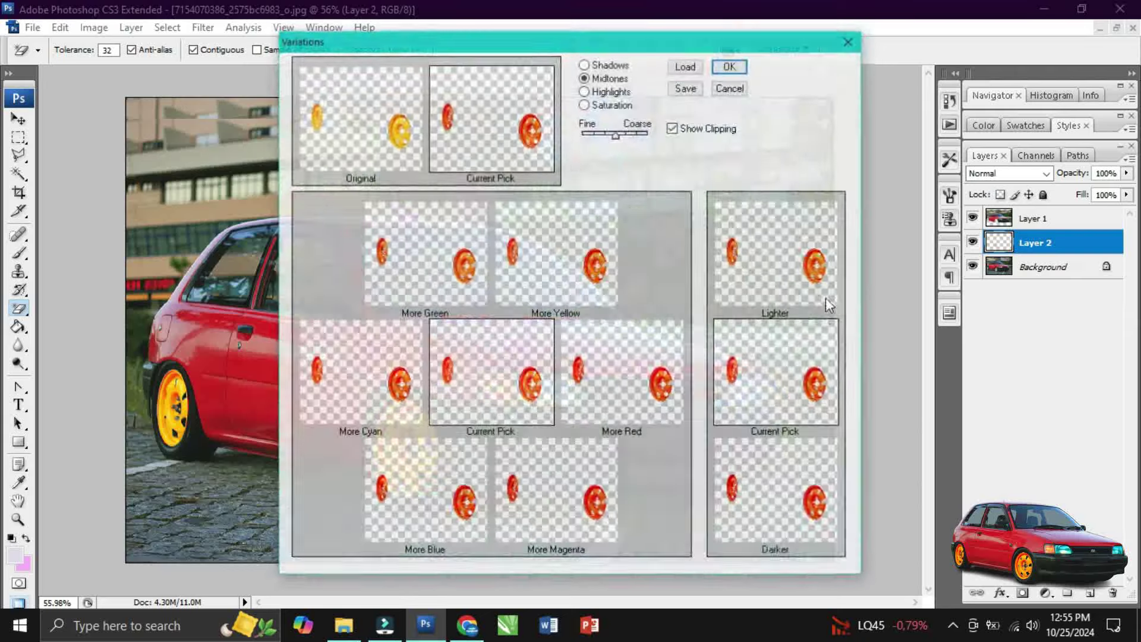
click(365, 378)
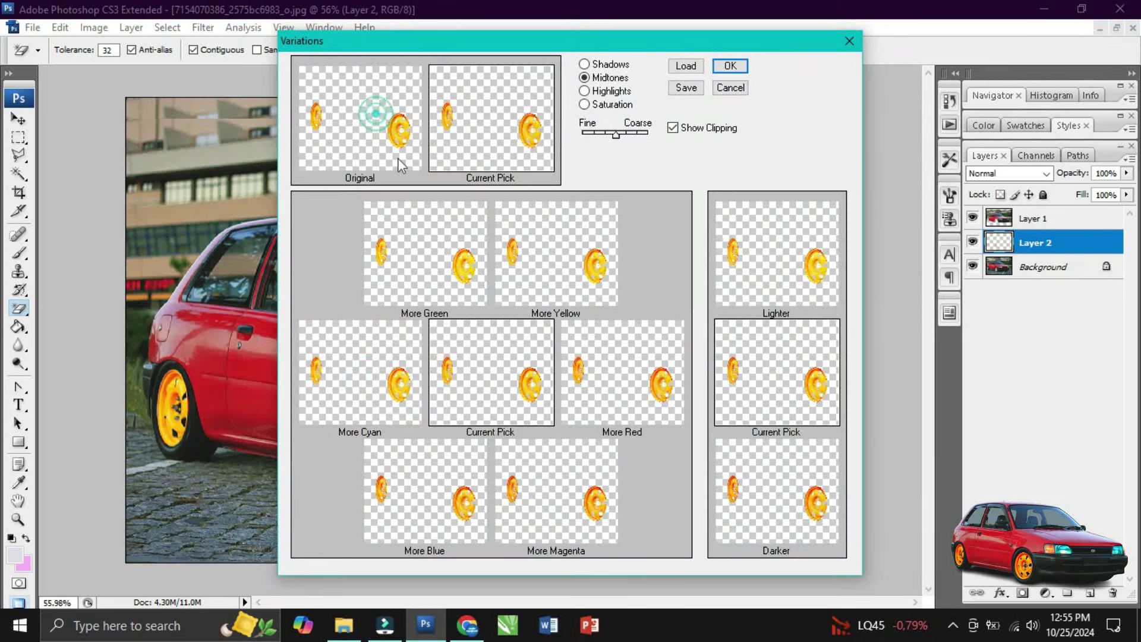
click(432, 287)
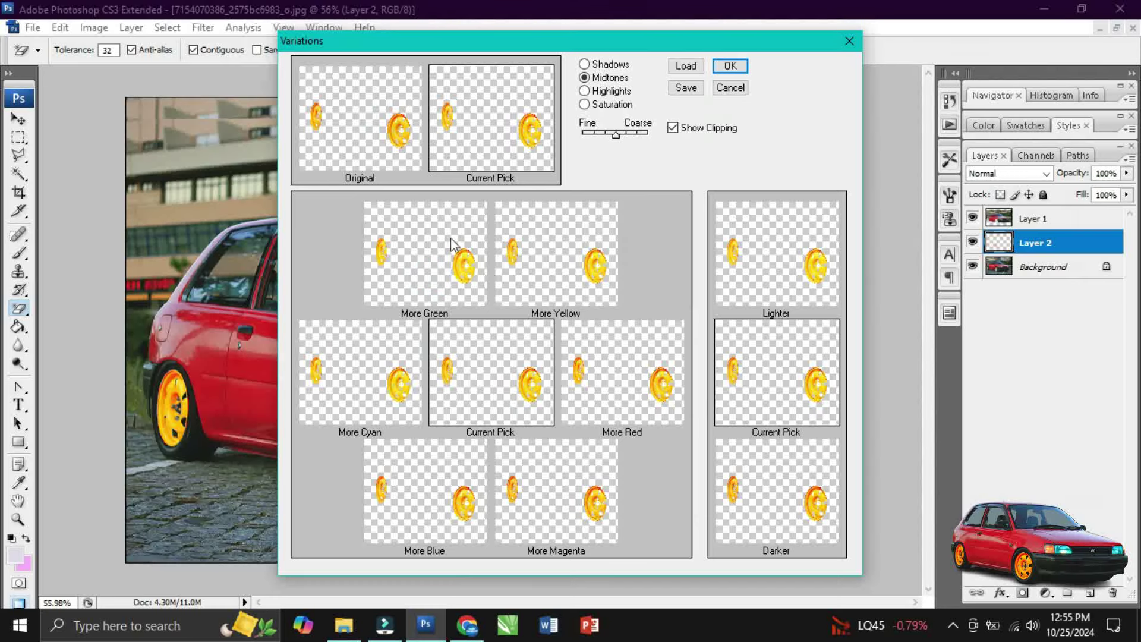
click(765, 486)
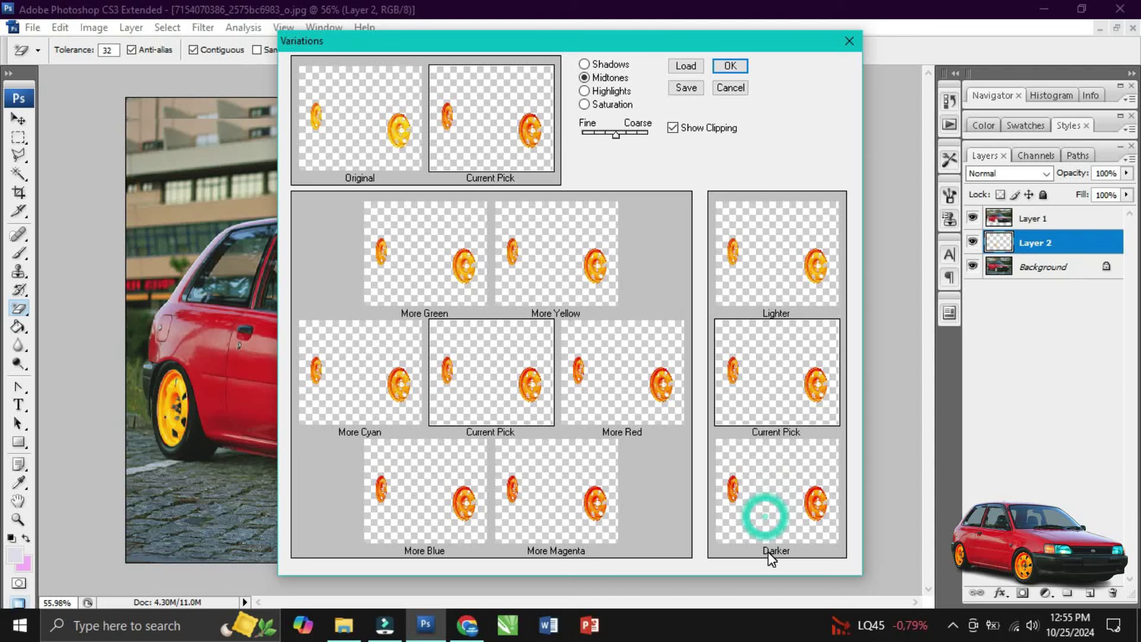
click(575, 277)
click(440, 268)
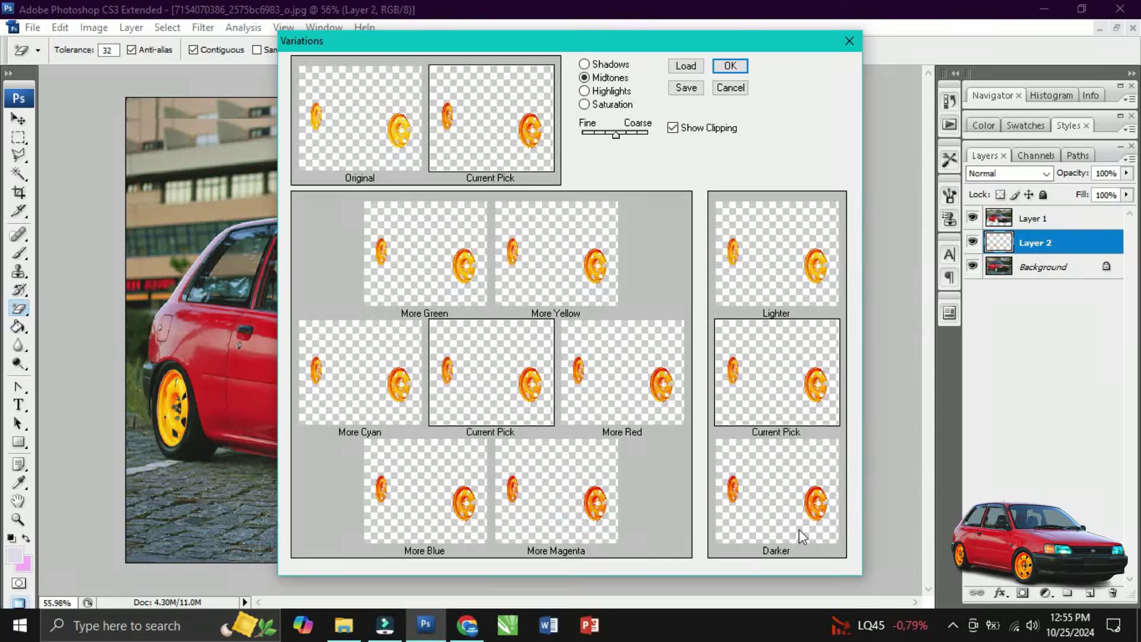
click(382, 127)
click(771, 473)
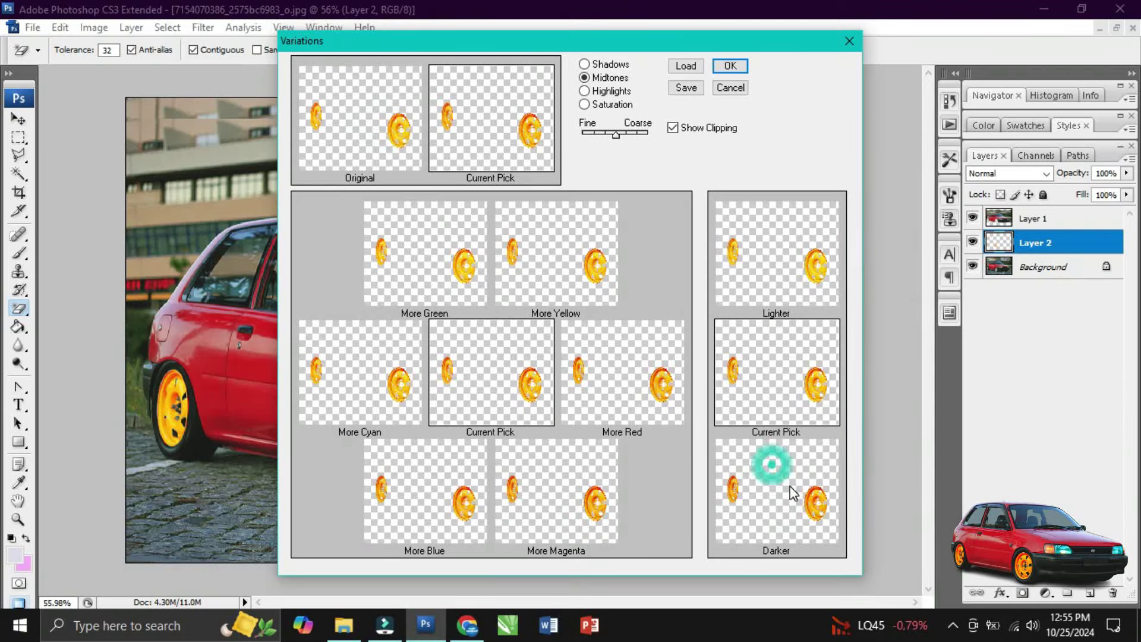
click(726, 66)
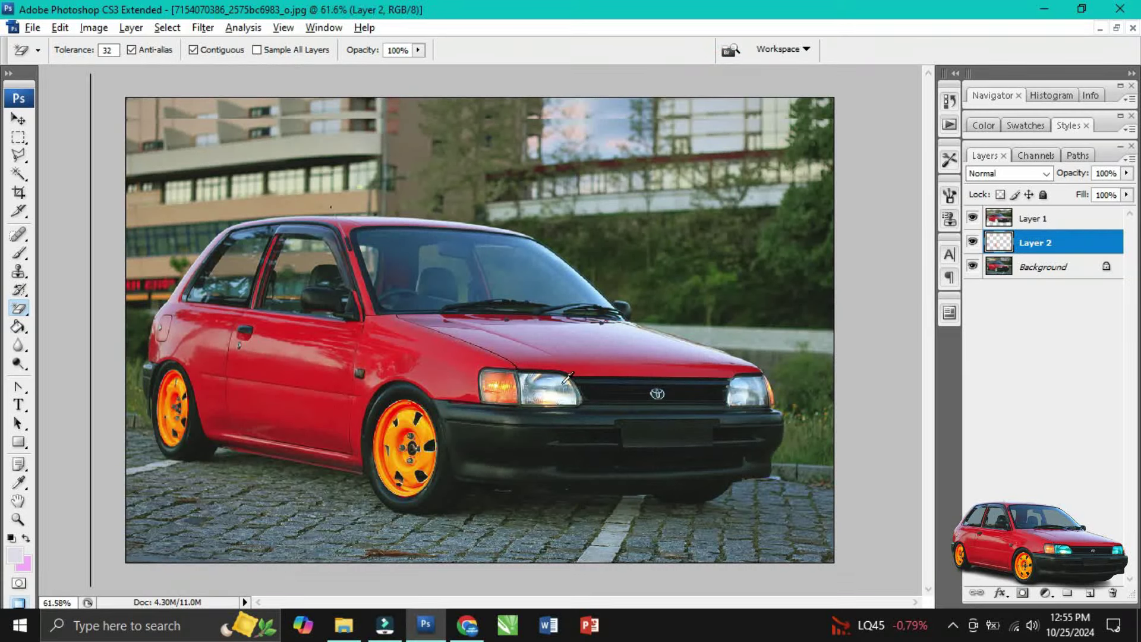
Activate the car body layer and ready the Polygonal Lasso at the headlight beside the orange turn signal.
scroll(568, 377, up, 5)
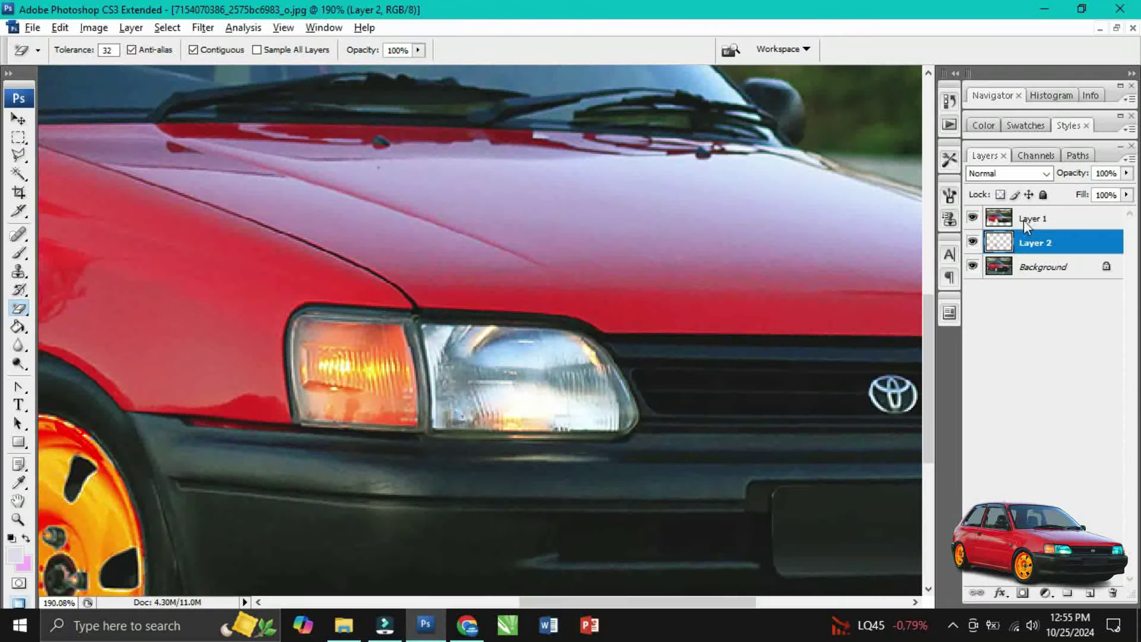
click(1024, 220)
click(19, 155)
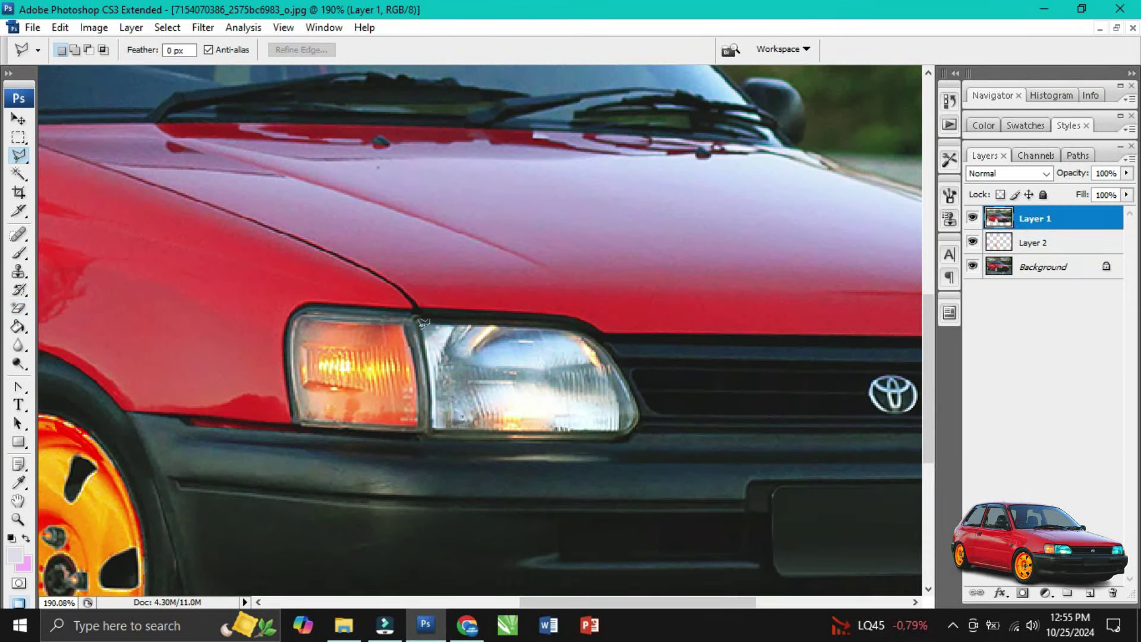
click(416, 311)
double_click(447, 308)
click(576, 241)
Select the clear headlight lens beside the orange turn signal by outlining it with the Polygonal Lasso on the body layer.
click(423, 322)
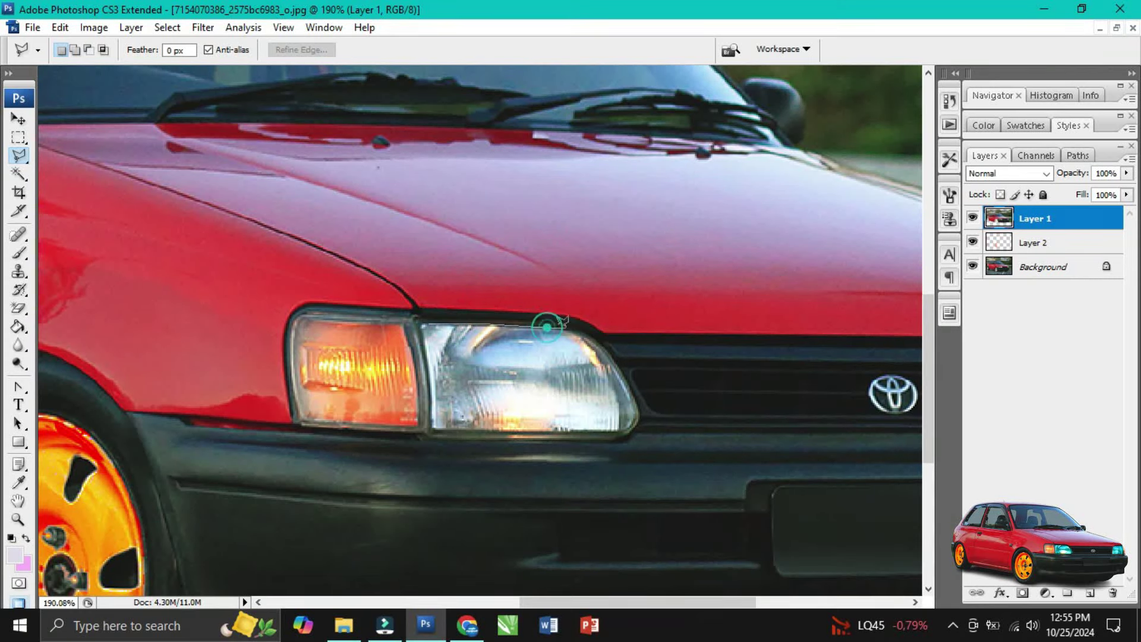
click(583, 331)
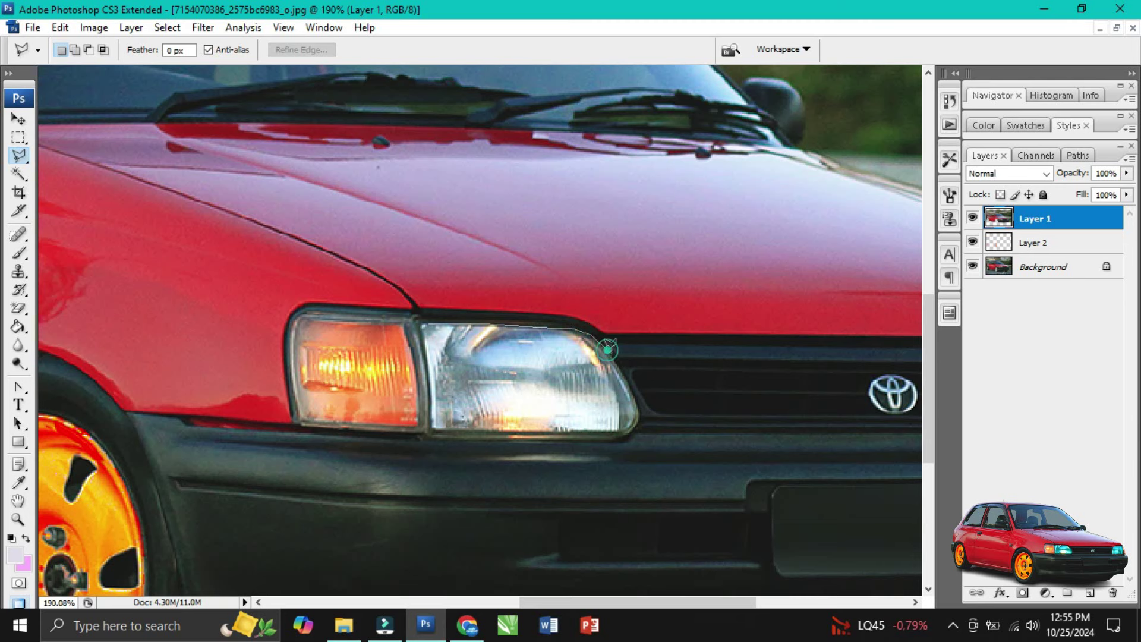
click(625, 375)
click(641, 409)
click(642, 421)
click(625, 438)
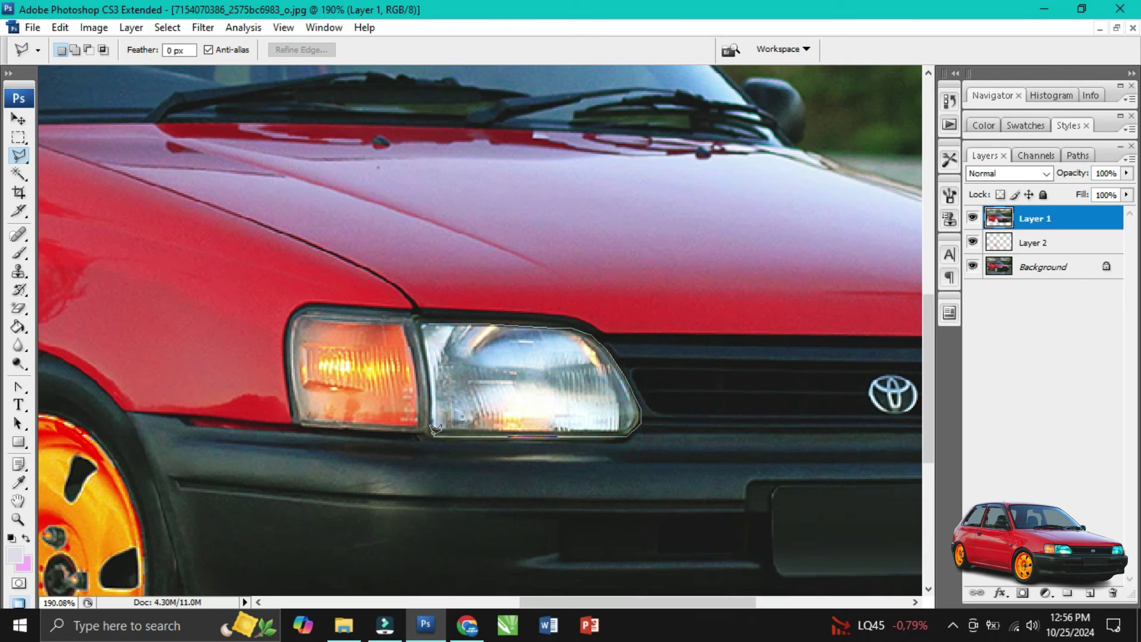
click(432, 436)
click(422, 321)
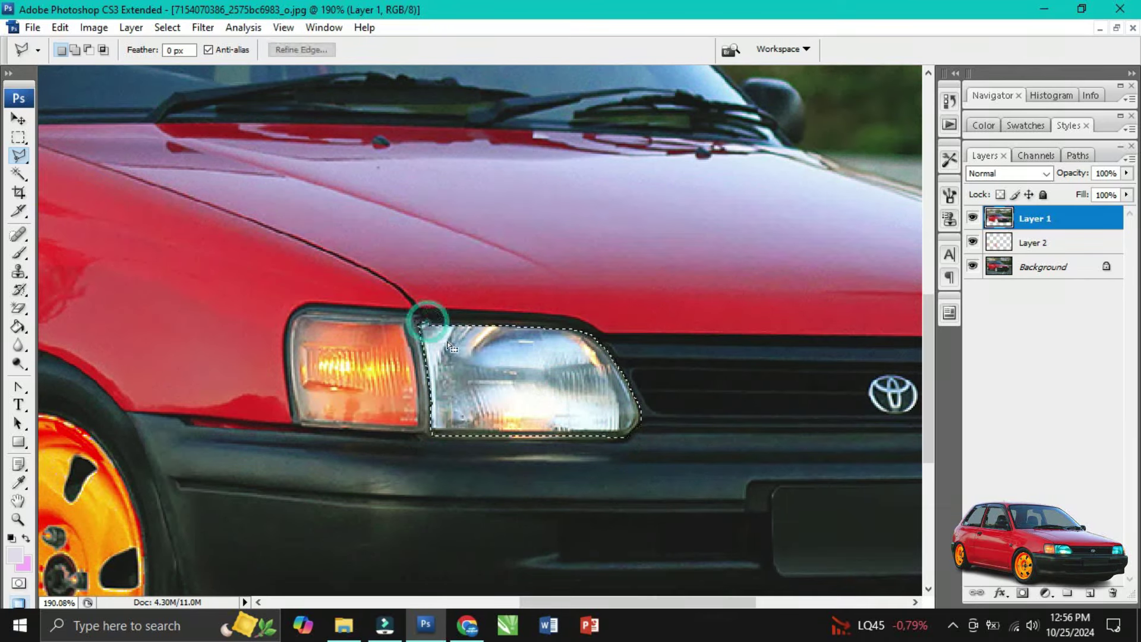
Add the other clear headlight lens, beside the far end of the grille, to the selection by outlining it with the Polygonal Lasso.
drag(583, 606, 716, 605)
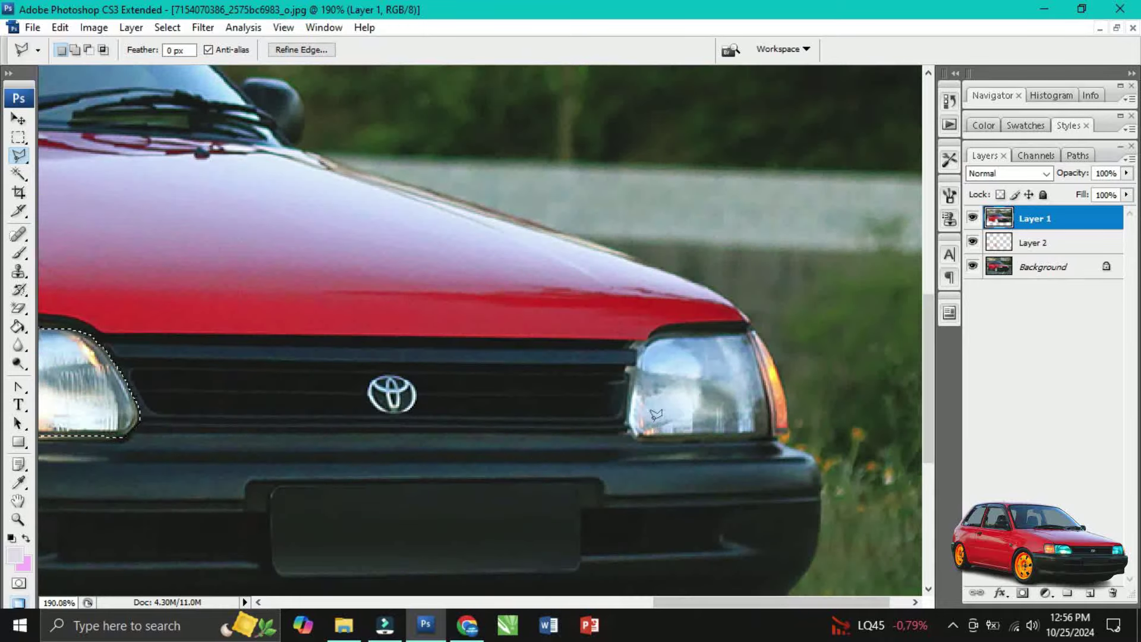
click(642, 432)
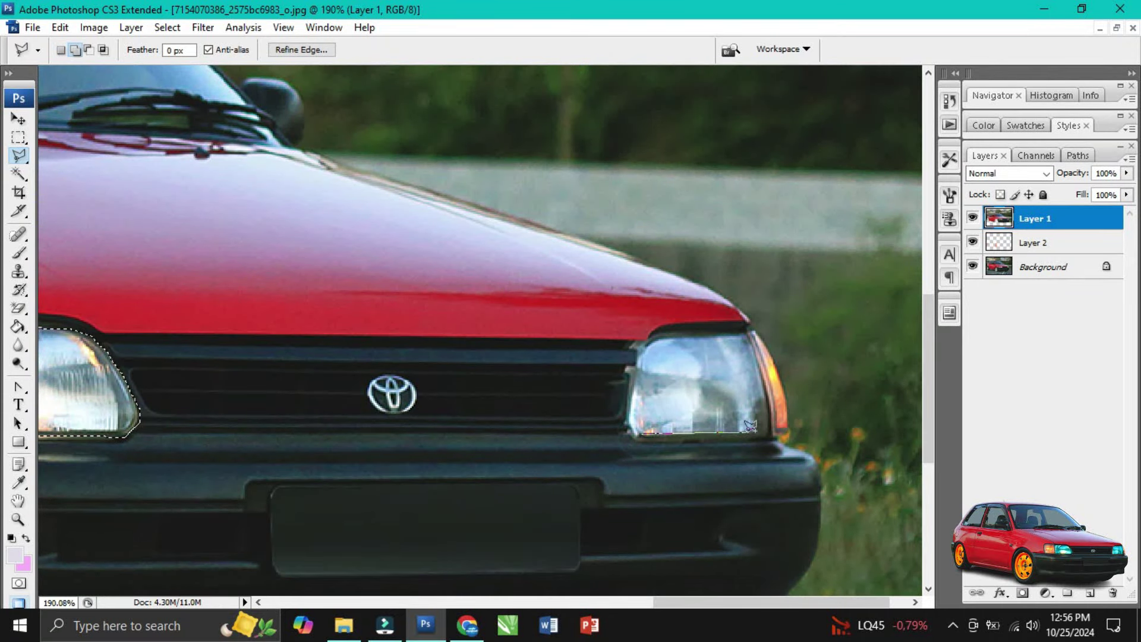
click(766, 431)
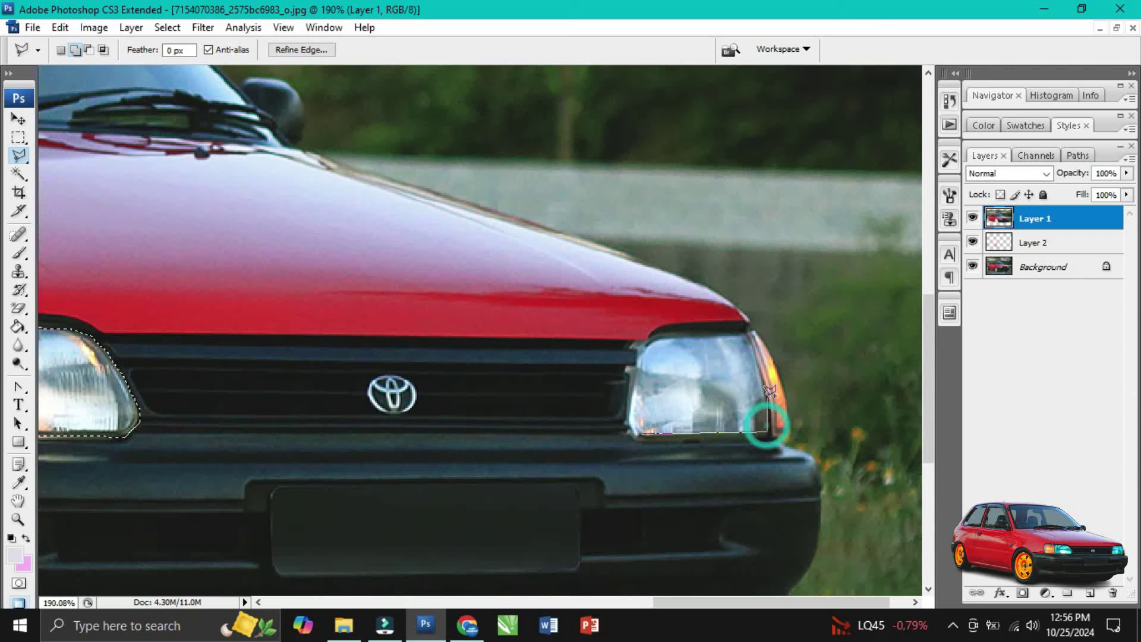
click(758, 354)
click(749, 329)
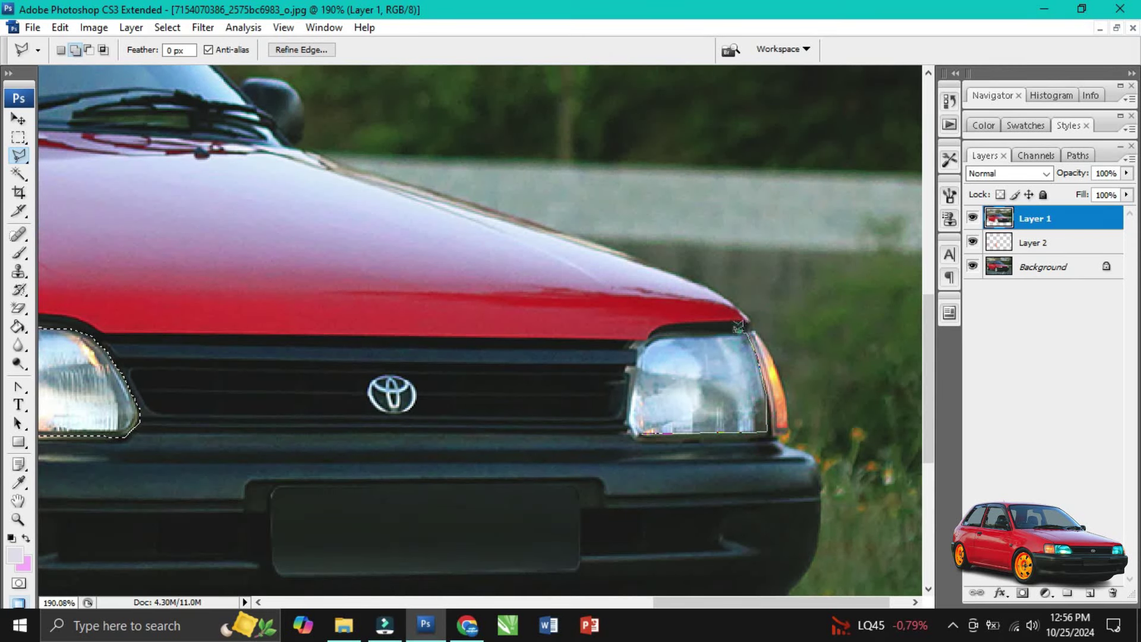
click(662, 336)
click(644, 344)
click(636, 355)
click(631, 384)
click(629, 416)
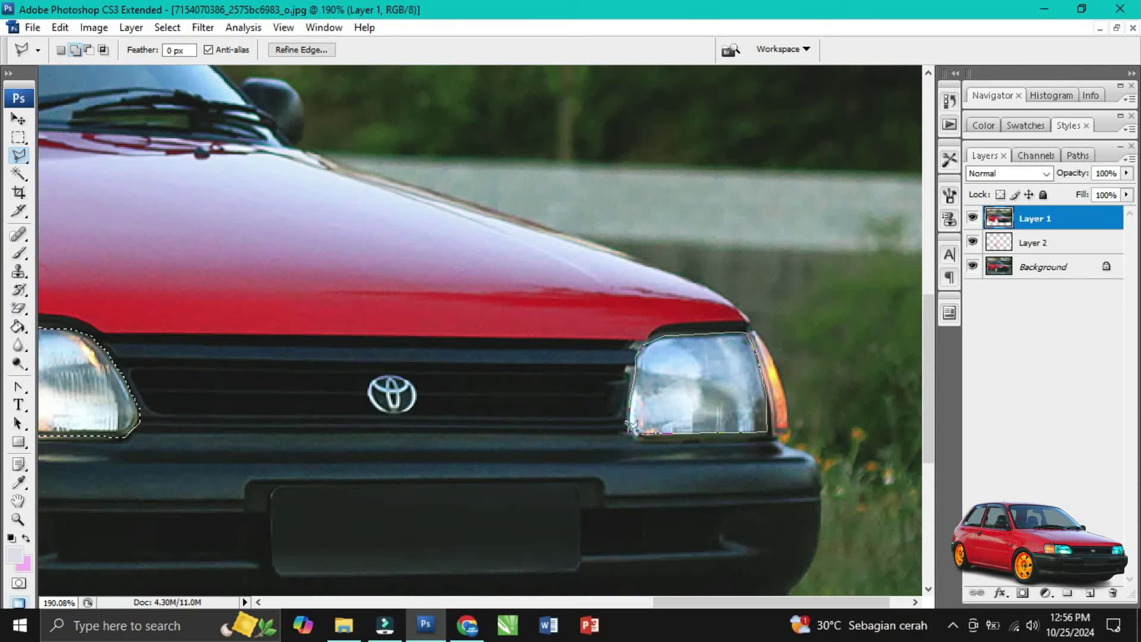
click(637, 437)
click(637, 438)
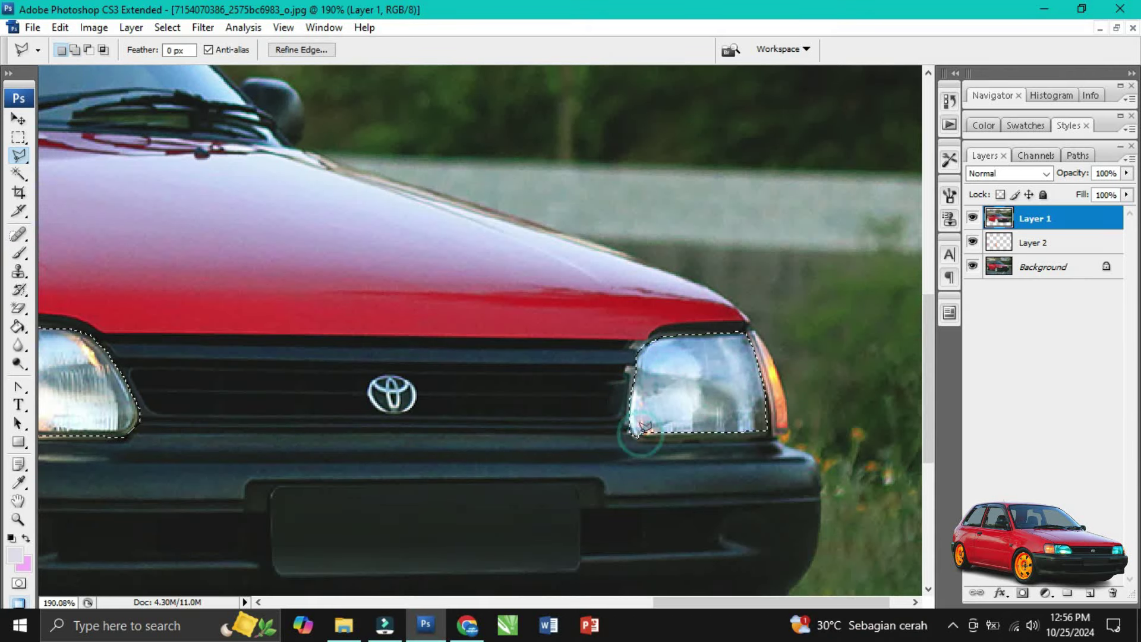
Undo the mistaken paste of the old rim and copy both selected headlight lenses onto a new layer.
scroll(746, 396, down, 5)
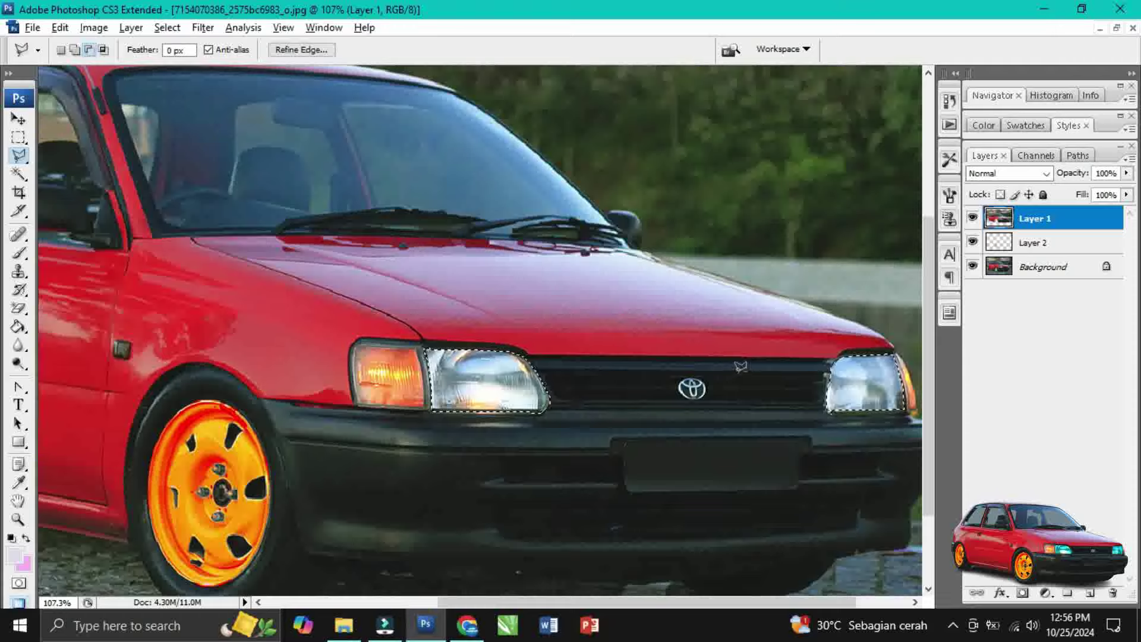
scroll(740, 359, down, 2)
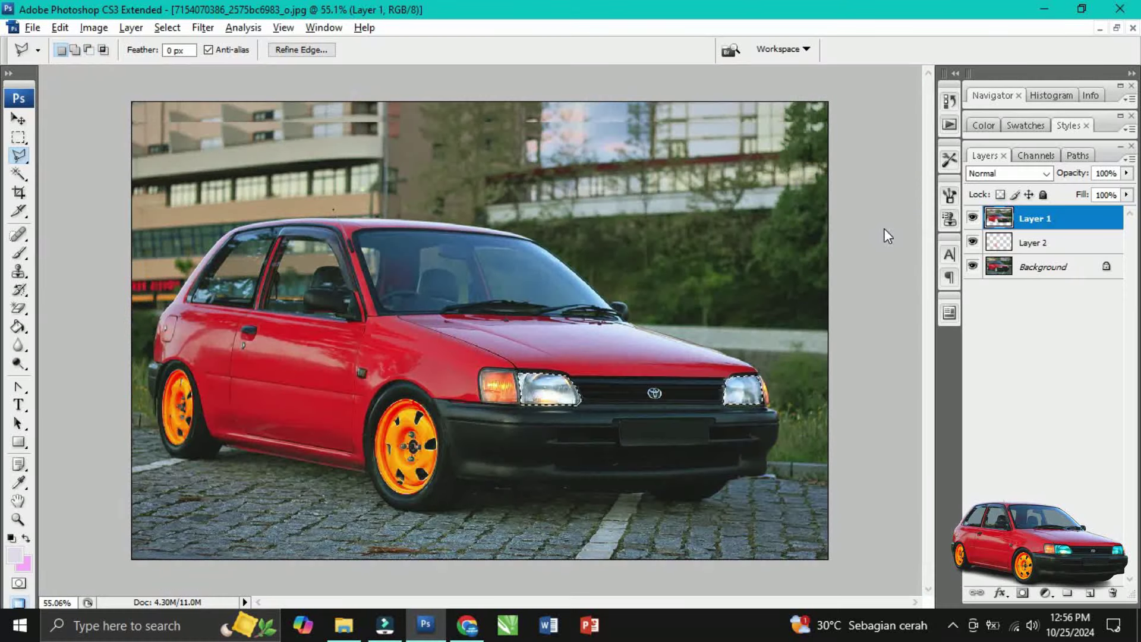
key(ctrl+v)
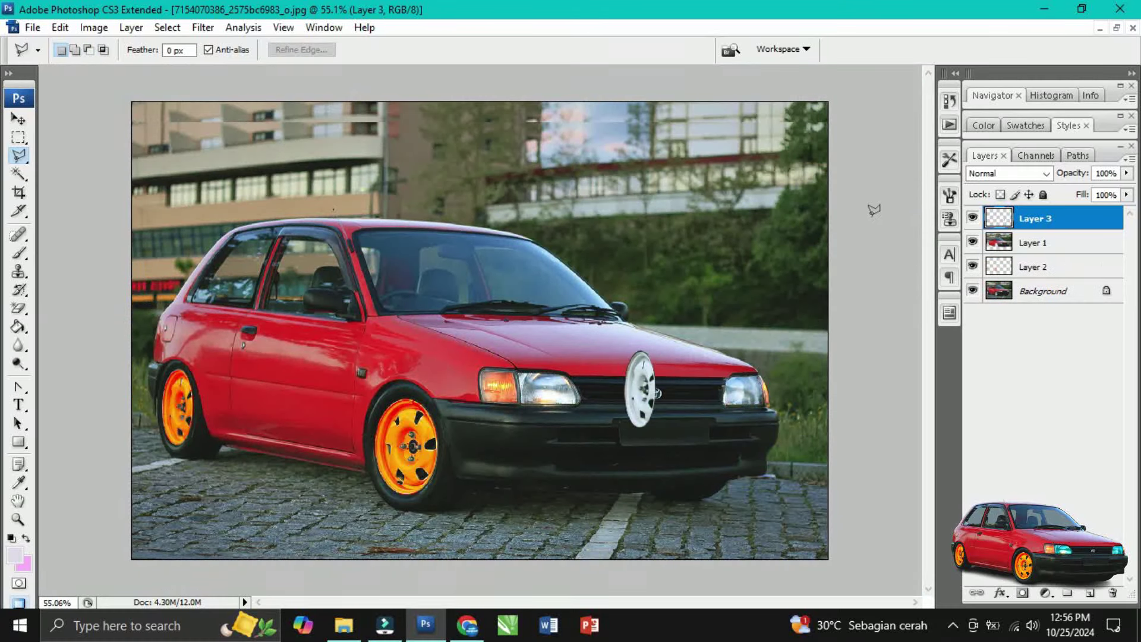
key(ctrl+z)
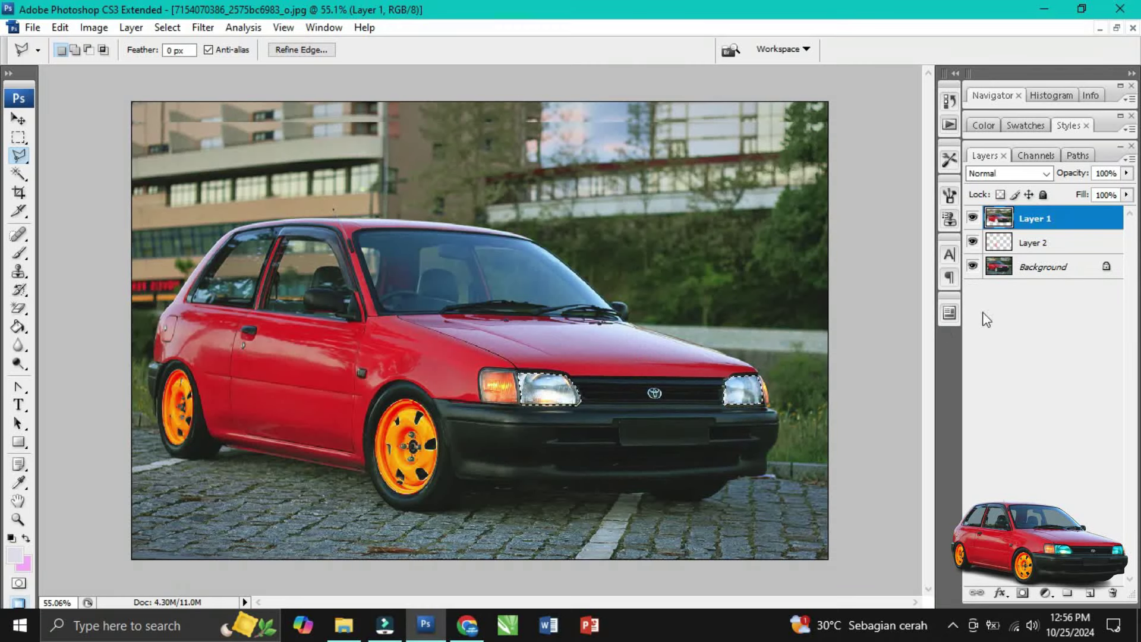
key(ctrl+j)
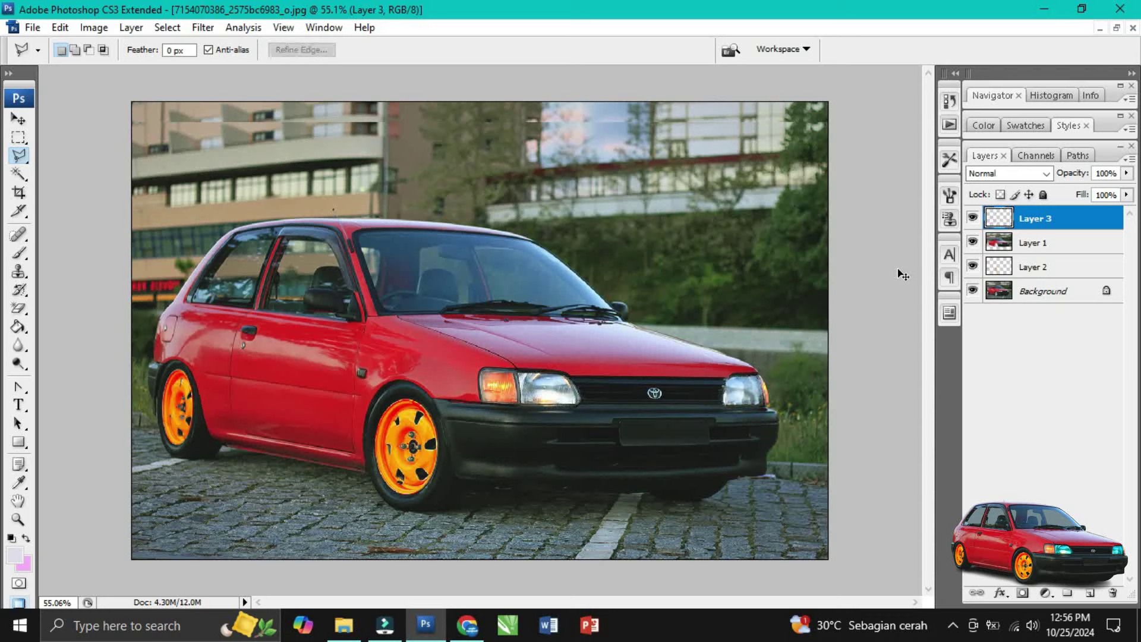
Tint the headlight layer with the More Blue midtone Variation, compare lighter and darker options, and apply a lighter pick.
click(94, 27)
mouse_move(128, 66)
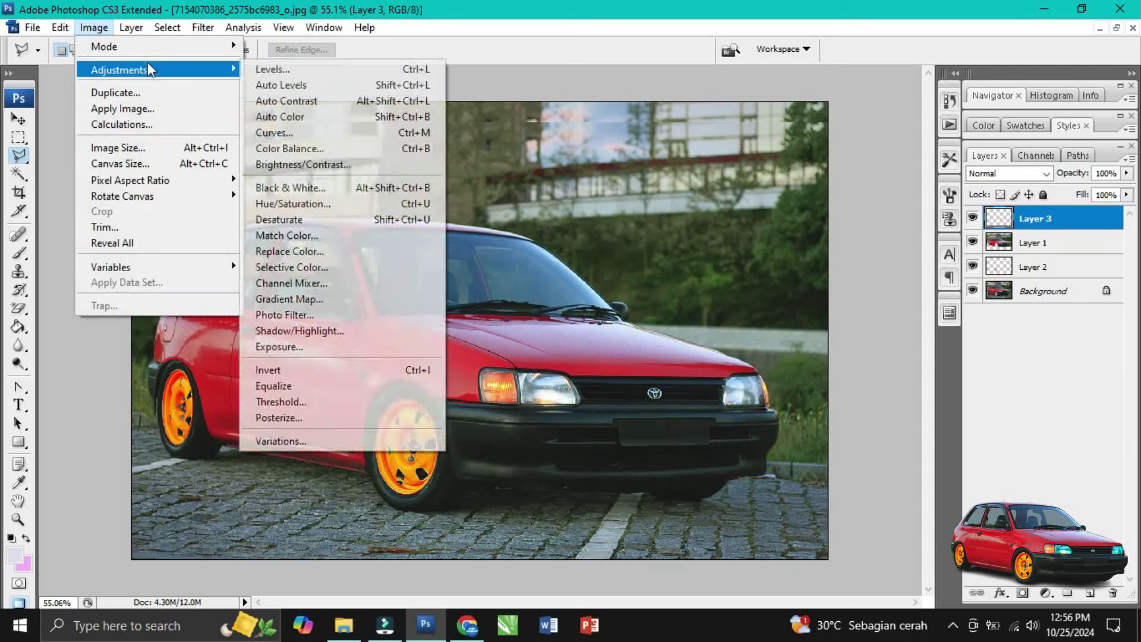
click(341, 439)
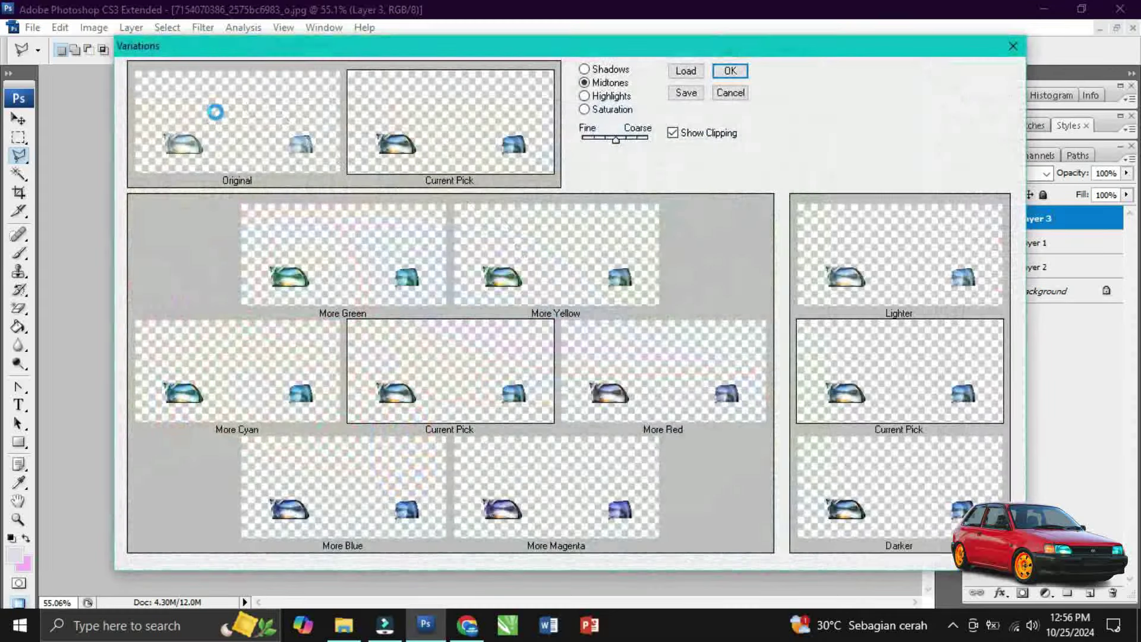
click(337, 509)
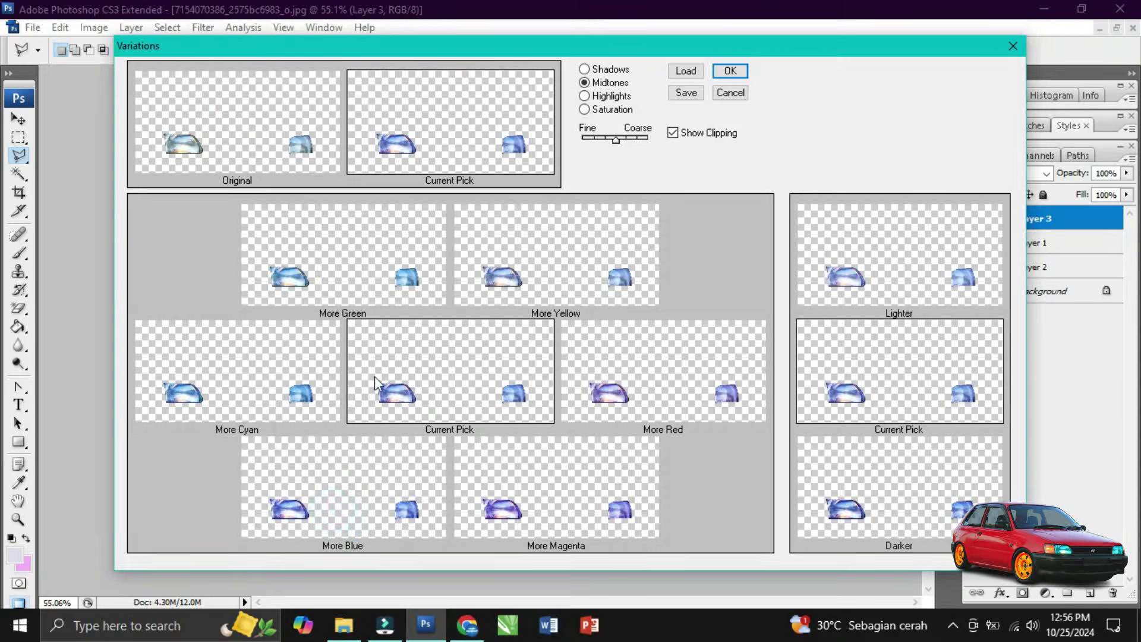
click(918, 283)
click(926, 479)
click(928, 267)
click(918, 509)
click(916, 283)
click(731, 71)
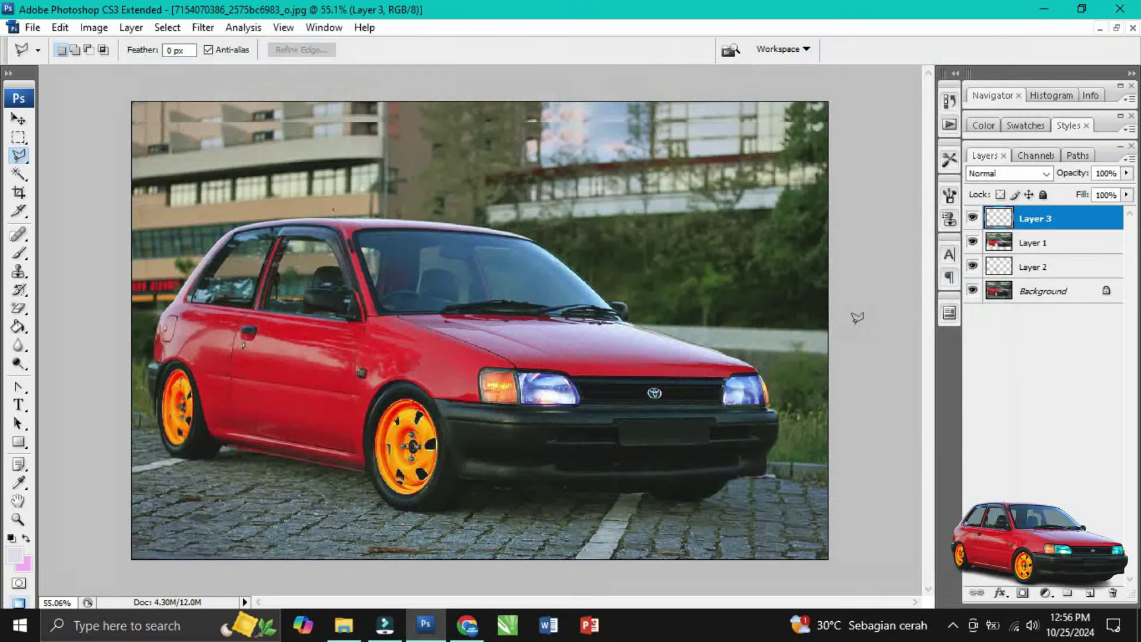
Shift the headlight midtones towards teal using More Green, More Blue and More Cyan Variations, compare lighter and darker picks, and apply.
click(94, 28)
mouse_move(119, 69)
click(346, 443)
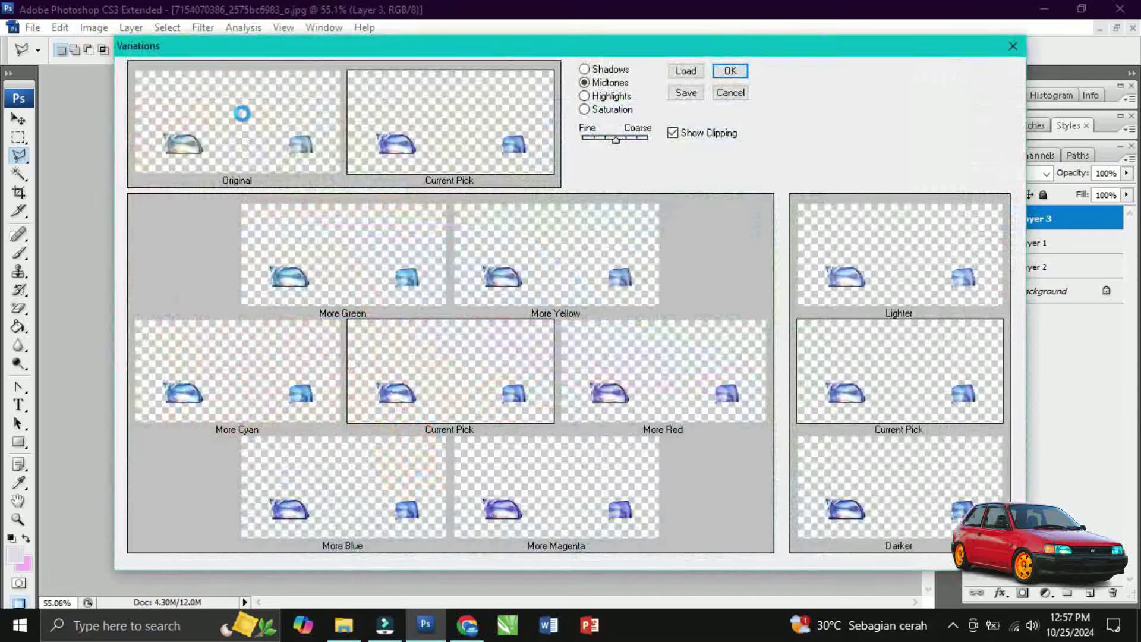
click(331, 246)
click(370, 512)
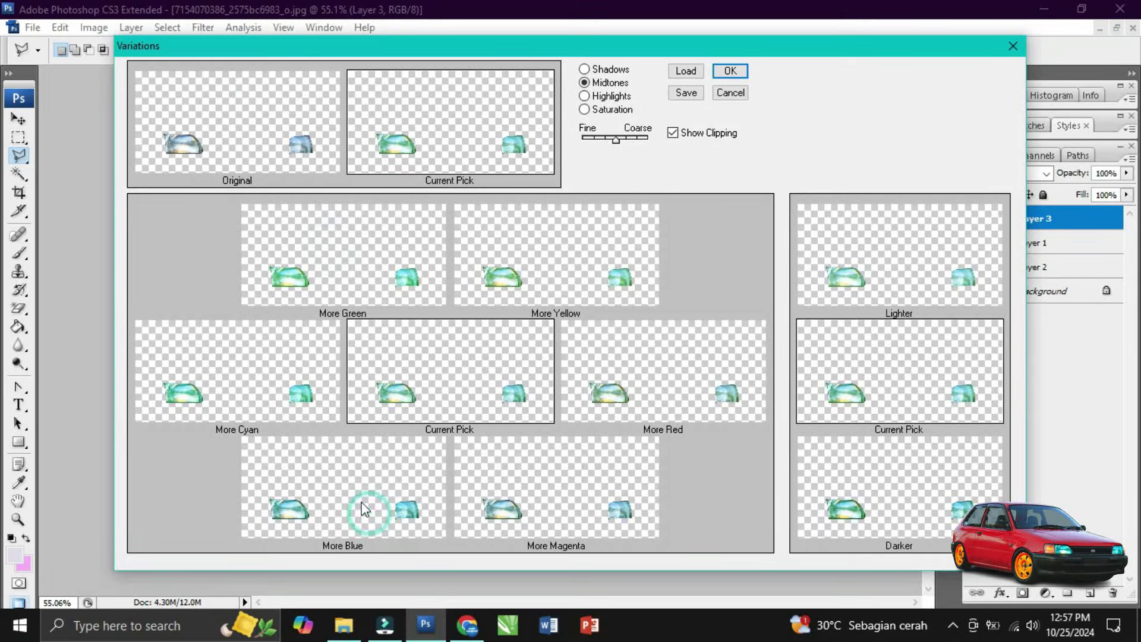
click(262, 397)
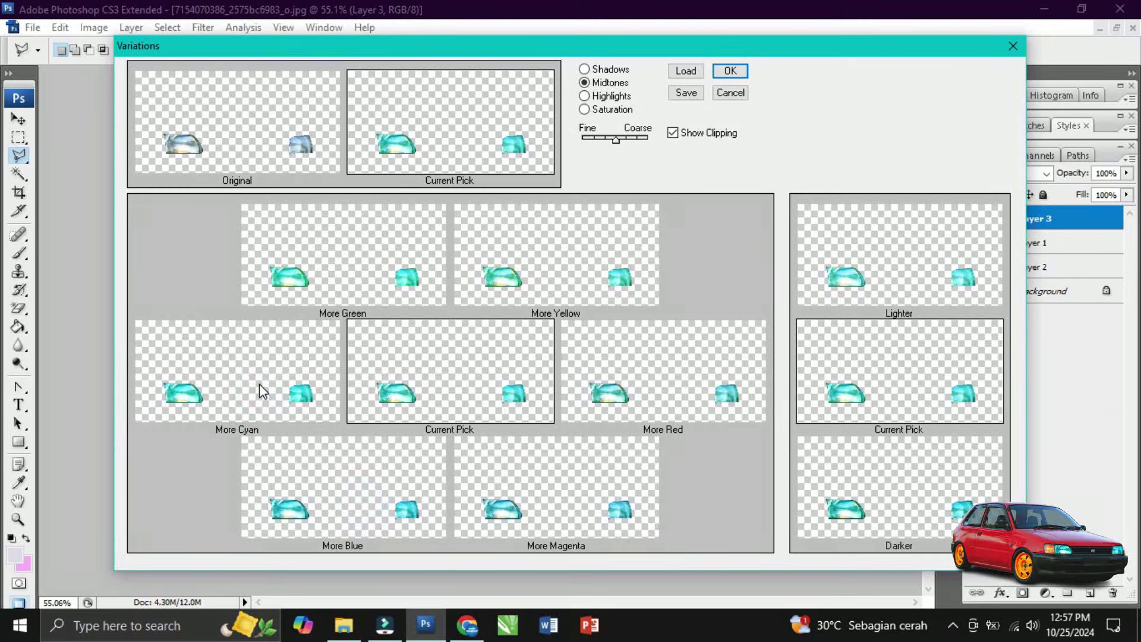
click(259, 380)
click(882, 255)
click(927, 473)
click(906, 492)
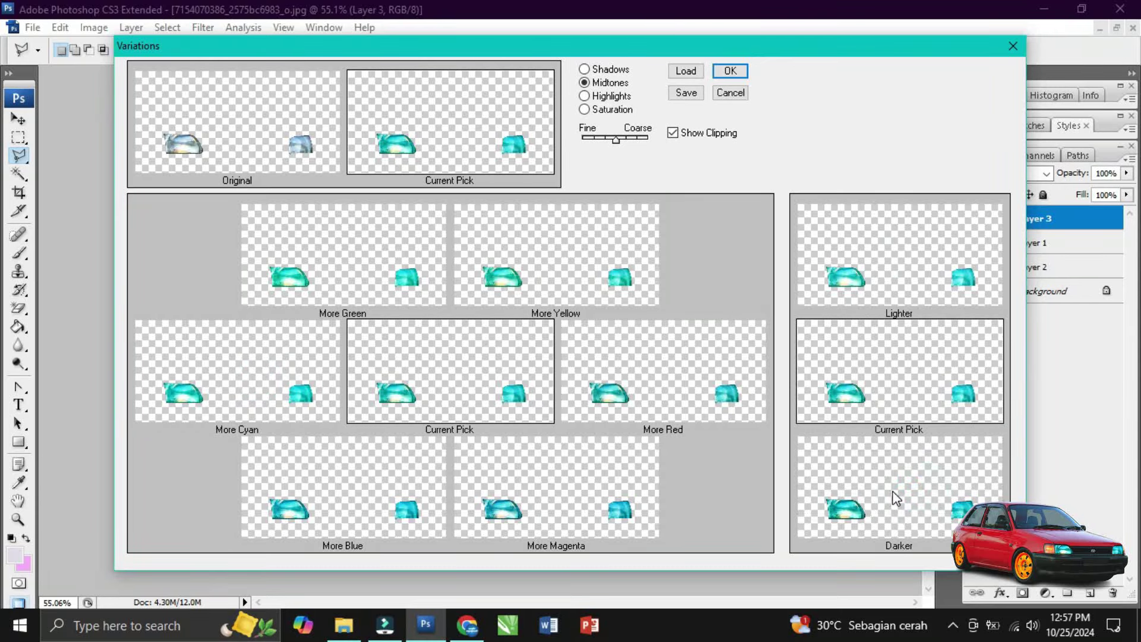
click(731, 71)
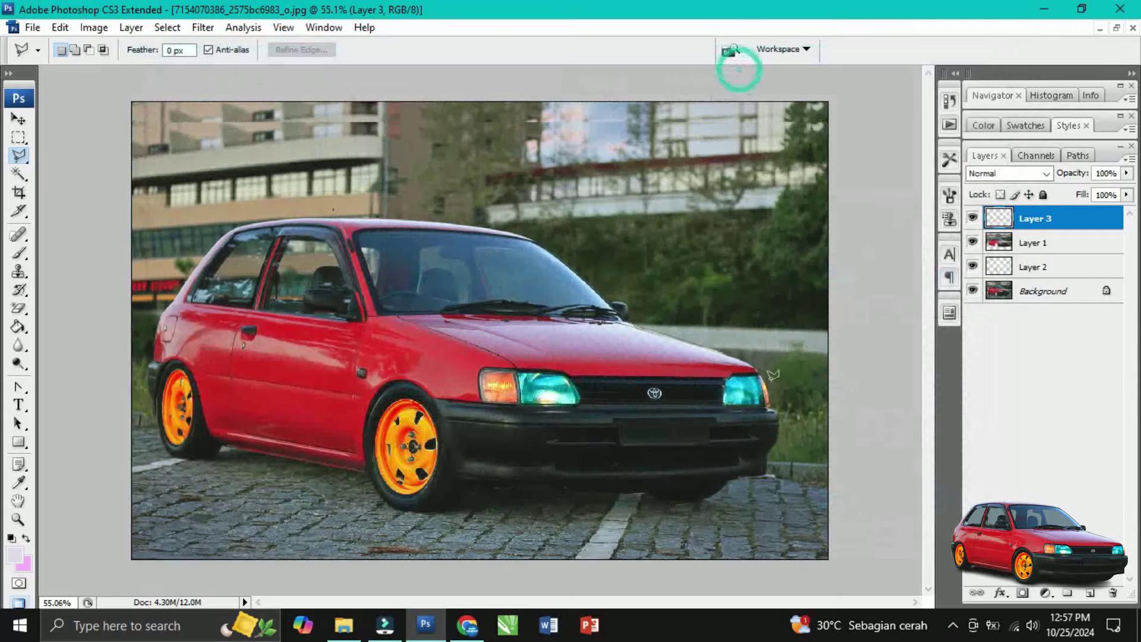
Activate the car body layer and ready the Polygonal Lasso at the car's side between the wheels.
click(21, 137)
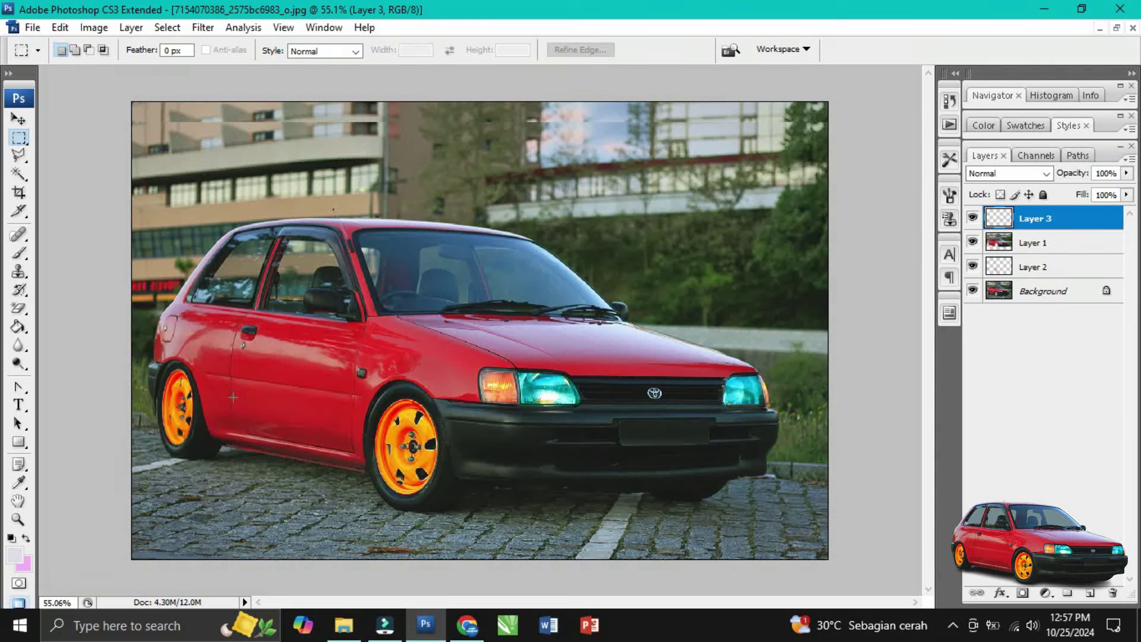
scroll(219, 378, up, 6)
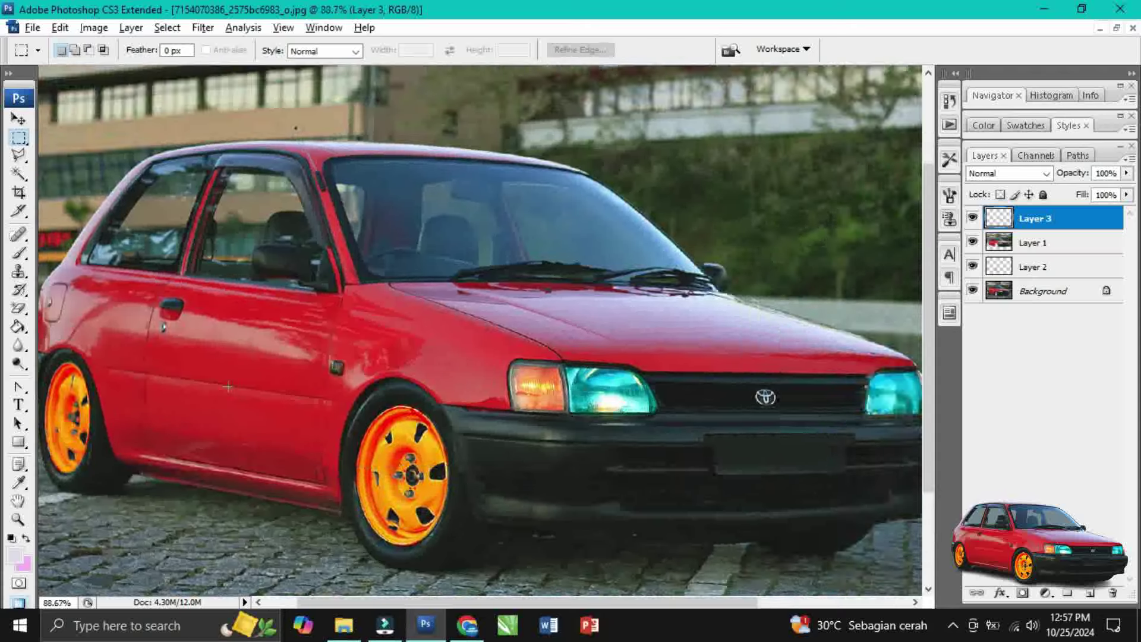
mouse_move(617, 601)
mouse_down()
mouse_move(578, 601)
mouse_move(607, 600)
mouse_up()
click(1027, 244)
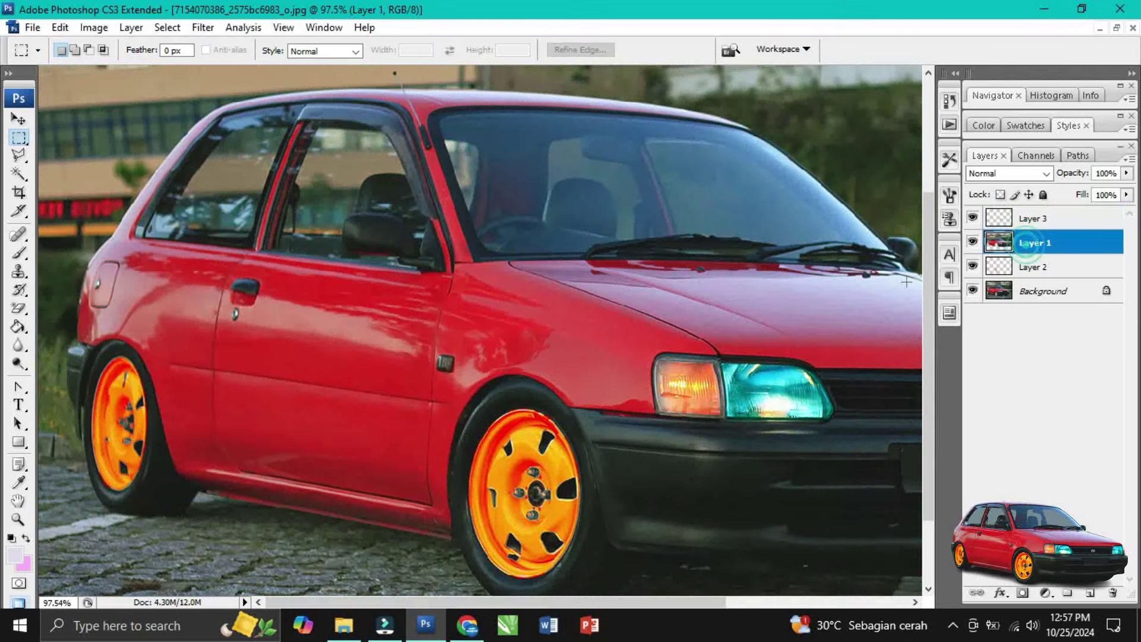
click(18, 155)
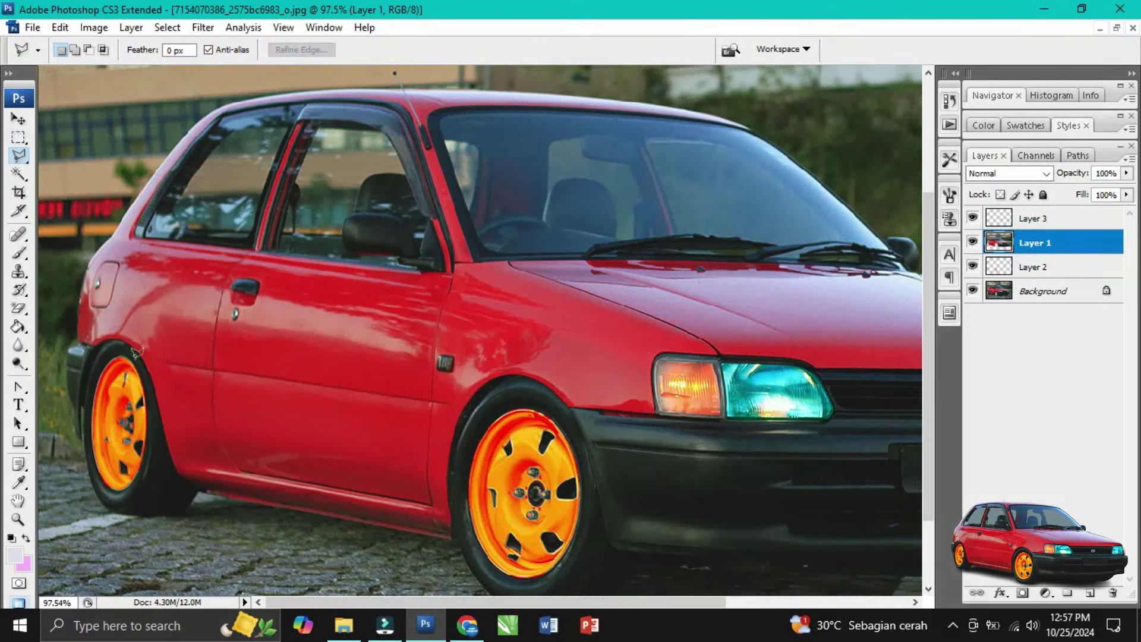
click(142, 355)
double_click(172, 365)
click(598, 237)
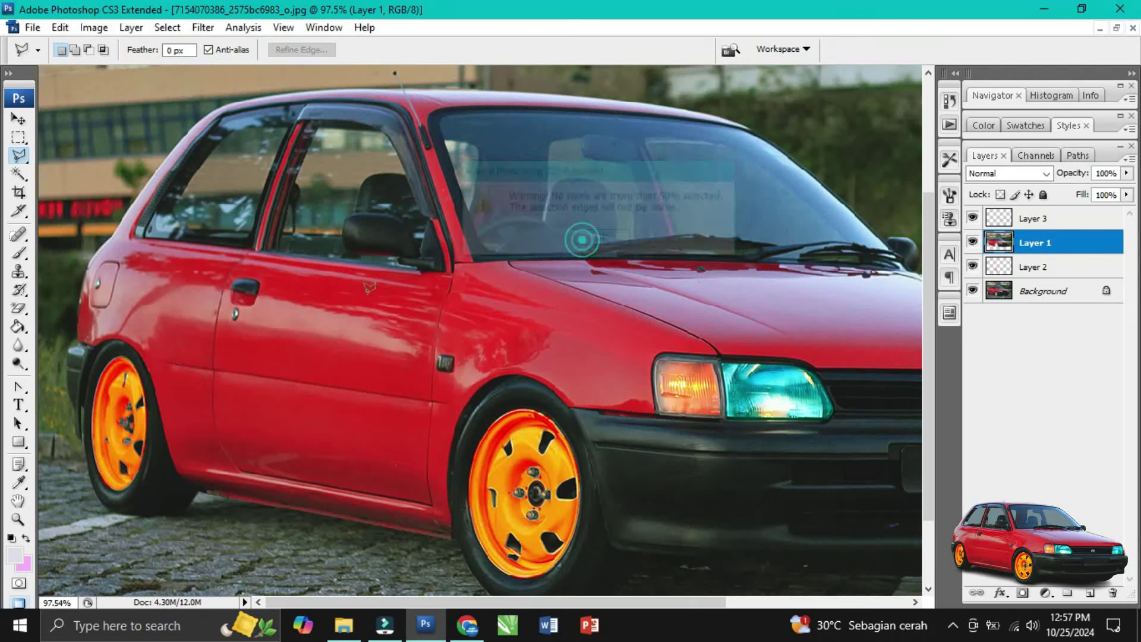
Outline the lower door and sill area between the two wheels with the Polygonal Lasso and copy it onto a new layer.
click(178, 362)
click(259, 375)
click(428, 399)
click(478, 408)
click(476, 443)
click(466, 558)
click(356, 566)
click(172, 542)
click(126, 476)
double_click(106, 406)
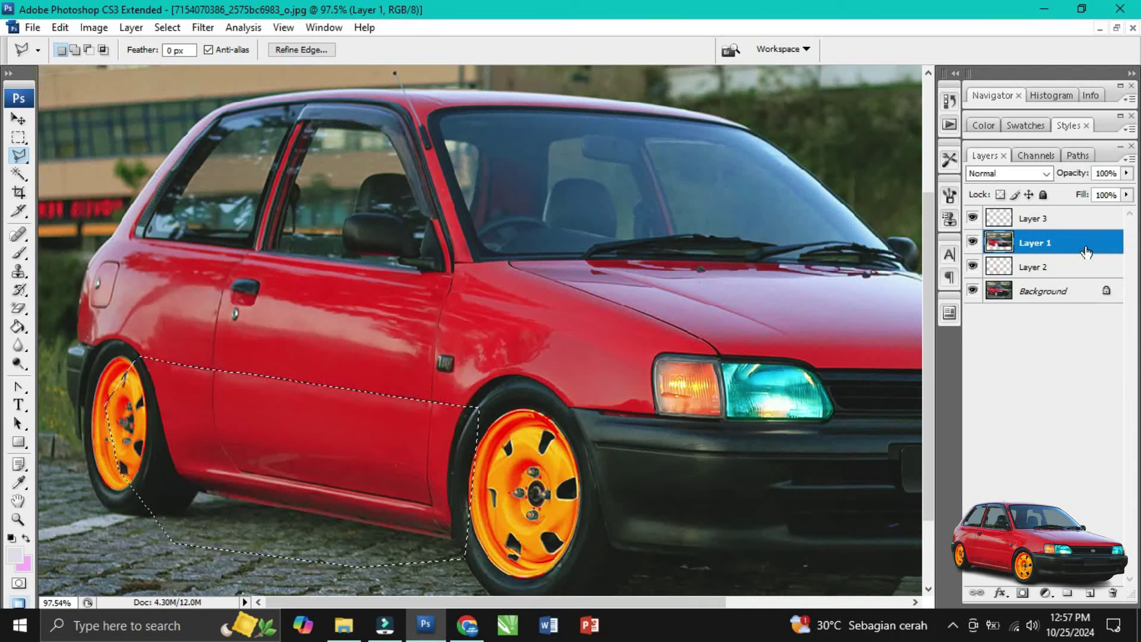
key(ctrl+j)
key(ctrl+v)
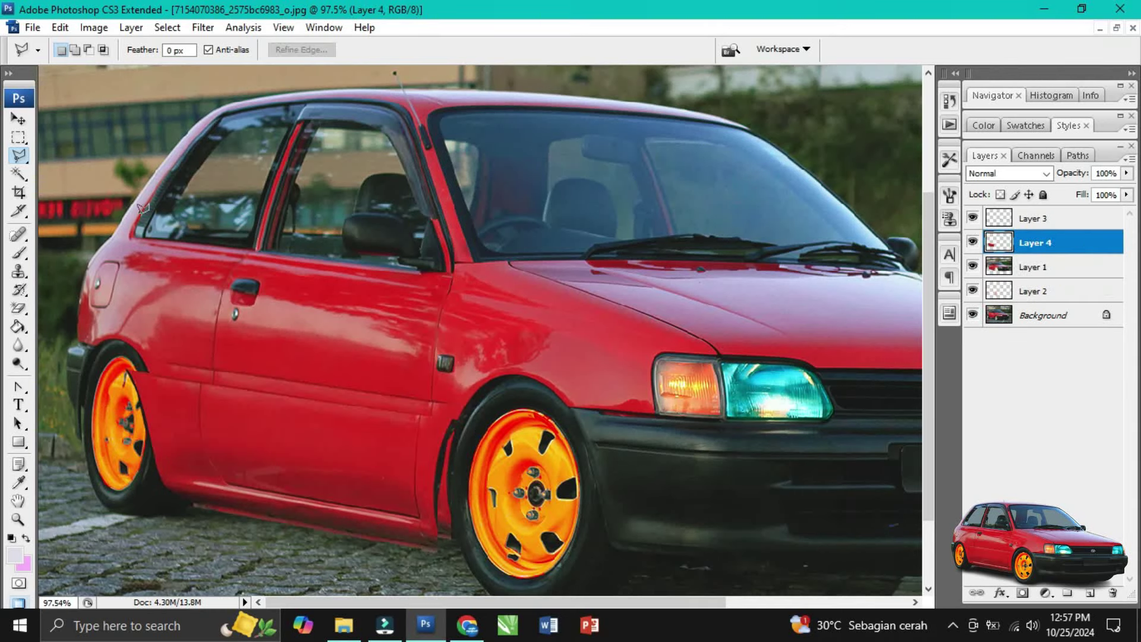
Nudge the copied side panel layer with the Move tool until its edges line up with the original car body.
click(19, 120)
key(Up)
key(Up)
key(Up)
key(Up)
key(Up)
key(Up)
key(Up)
key(Up)
key(Up)
key(Up)
key(Up)
key(Up)
key(Up)
key(Up)
key(Up)
key(Up)
key(Up)
key(Up)
key(Up)
key(Up)
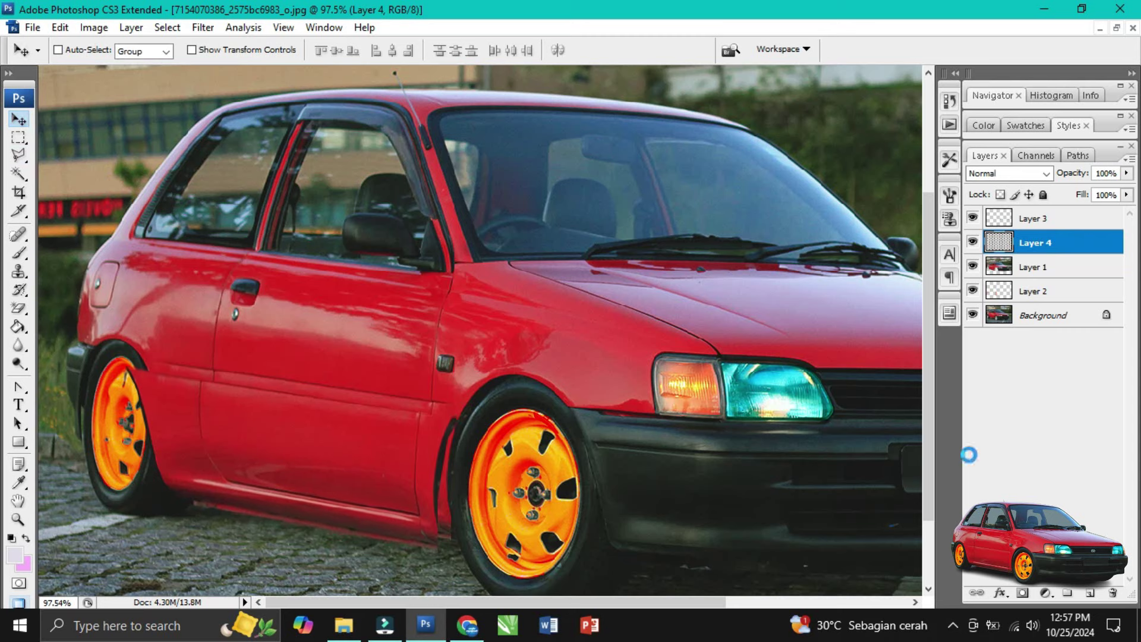
key(Up)
key(Up)
key(Up)
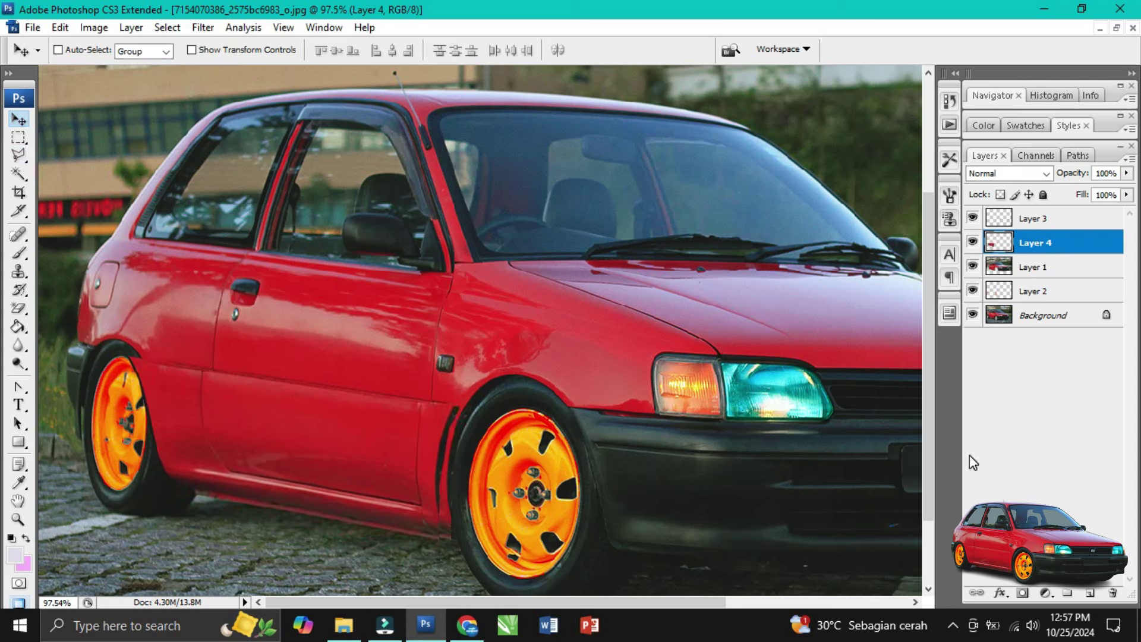
key(Up)
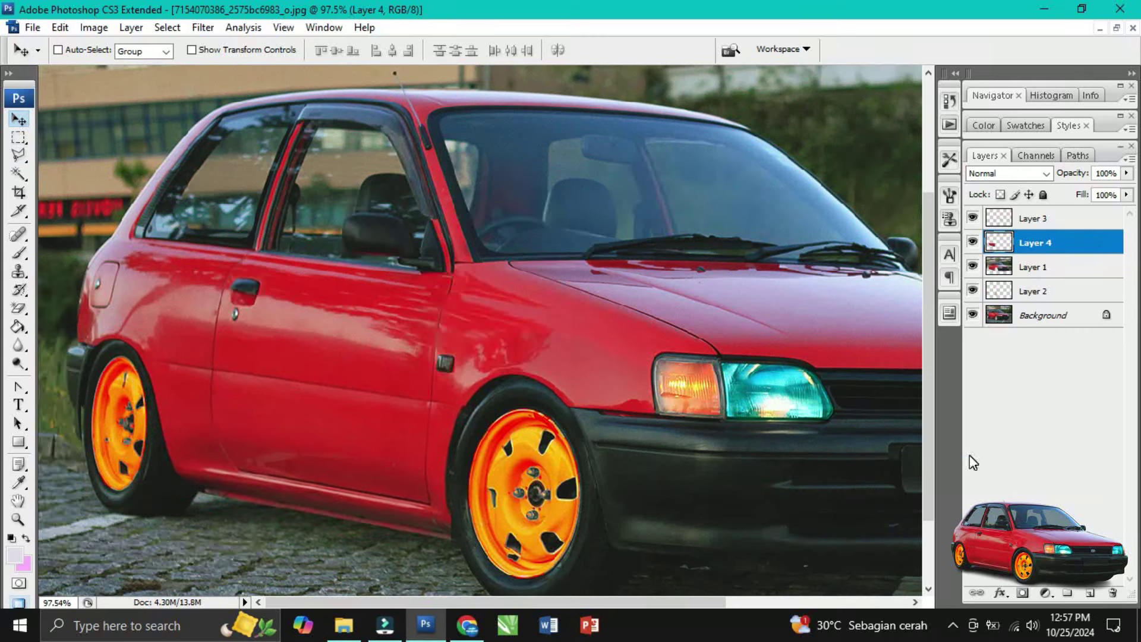
key(Up)
key(Up)
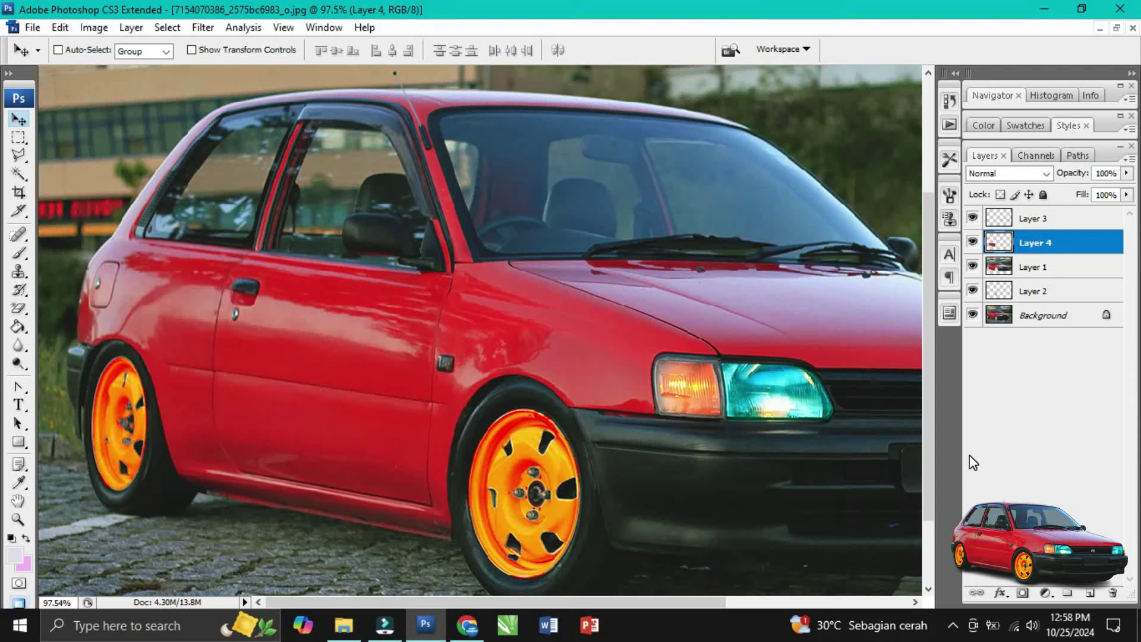
key(Up)
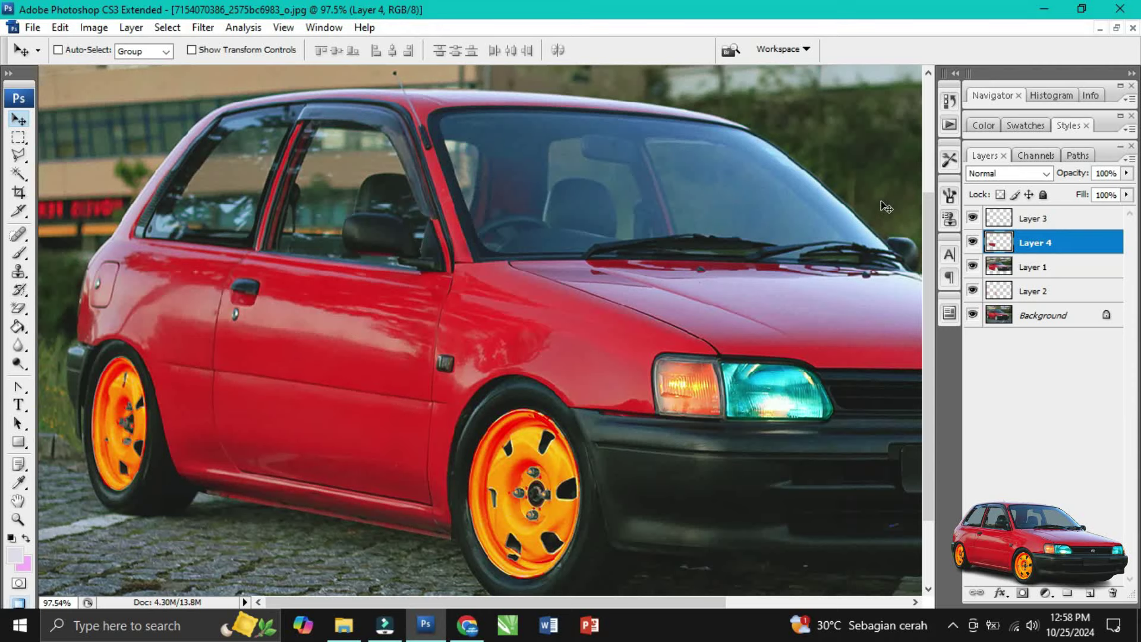
Darken the copied side panel layer using Brightness/Contrast with brightness -86 and contrast +68.
click(94, 27)
mouse_move(130, 73)
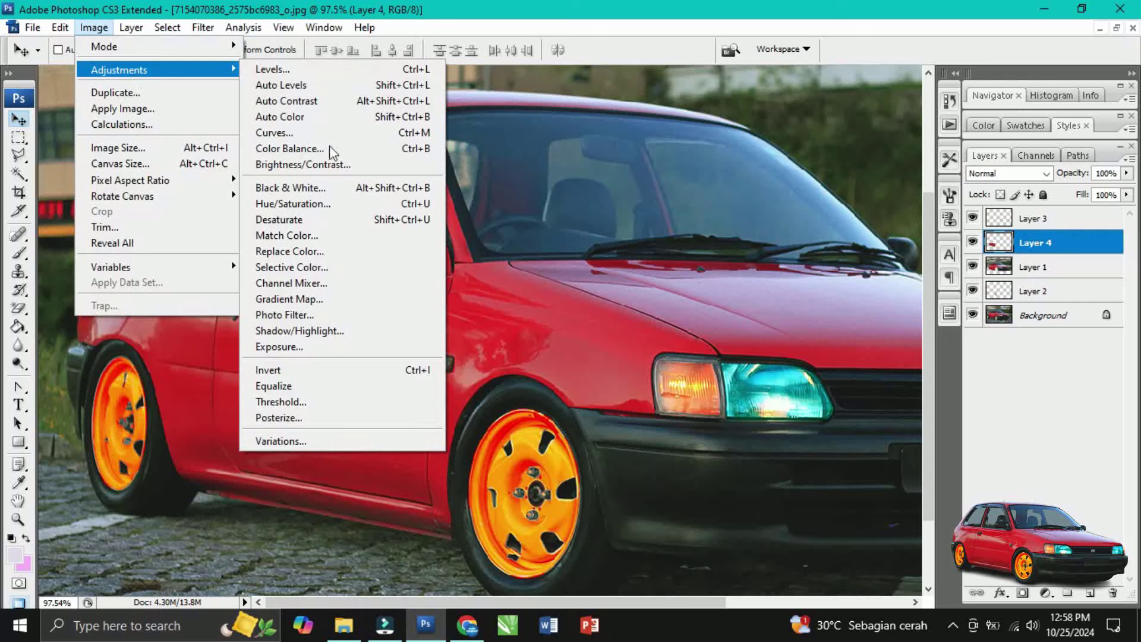
click(321, 164)
drag(925, 159, 898, 163)
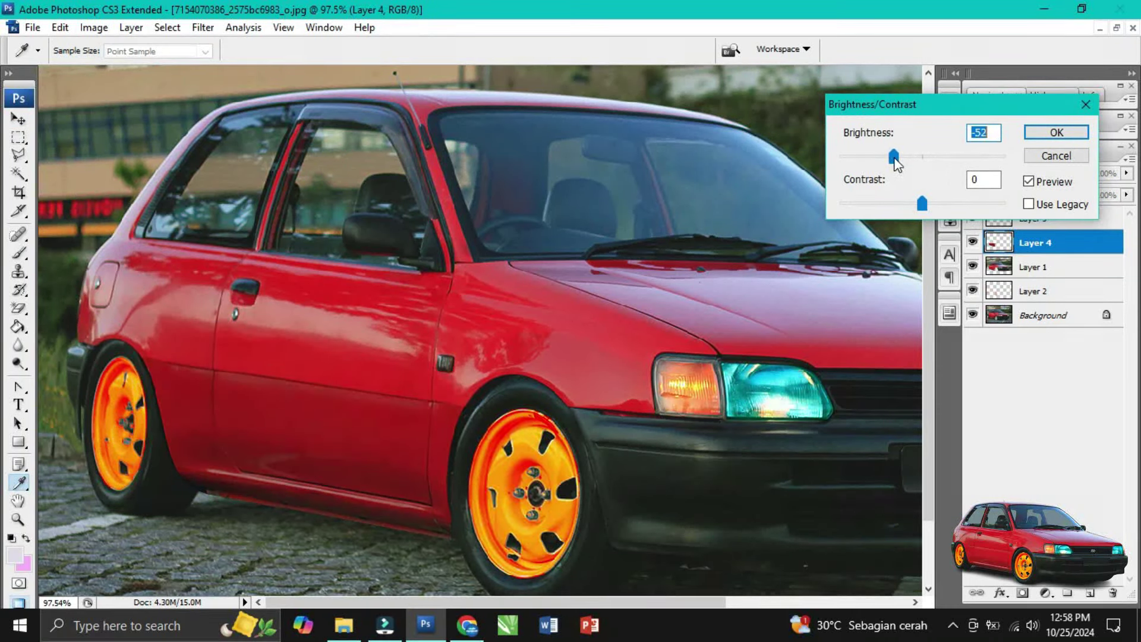
drag(953, 204, 981, 209)
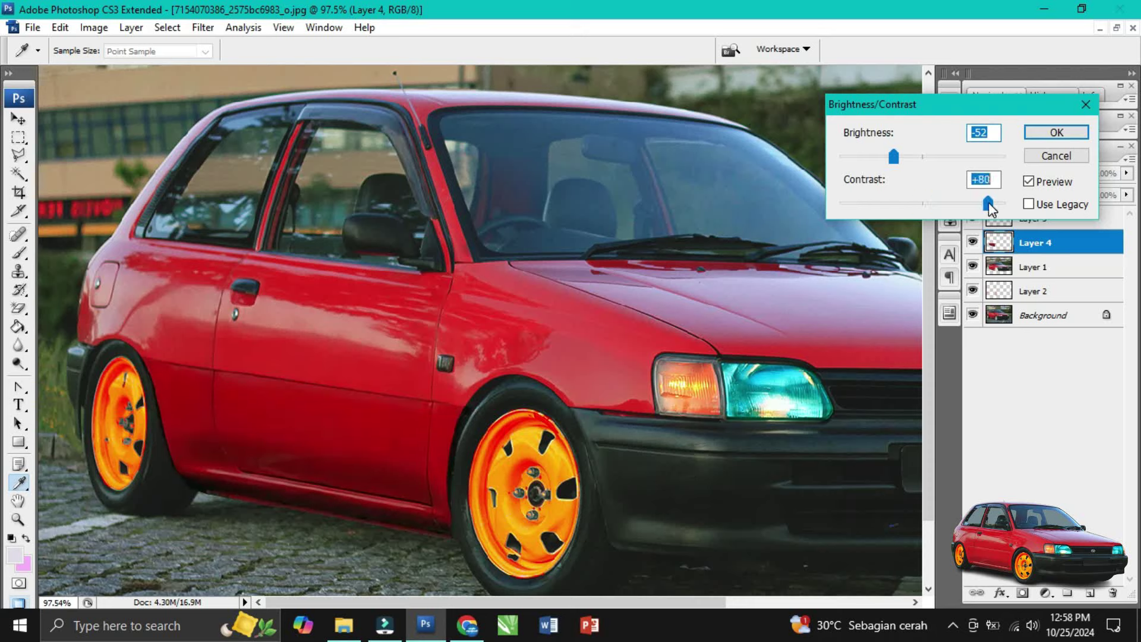
drag(895, 157, 873, 160)
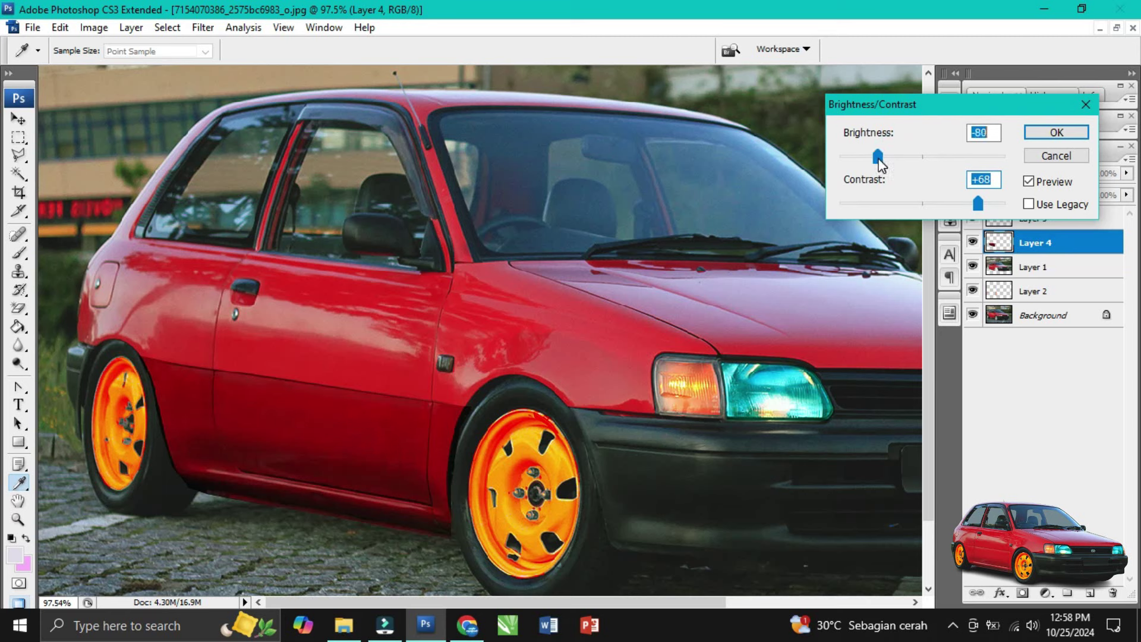
mouse_move(880, 166)
mouse_down()
mouse_move(912, 165)
mouse_move(878, 166)
mouse_up()
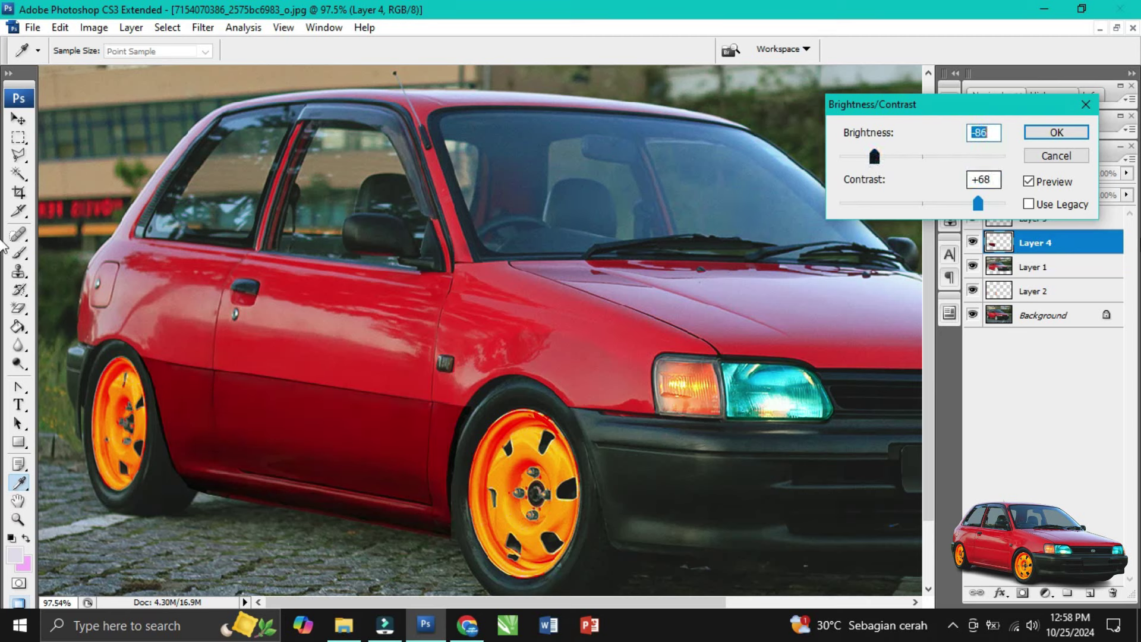
click(1044, 134)
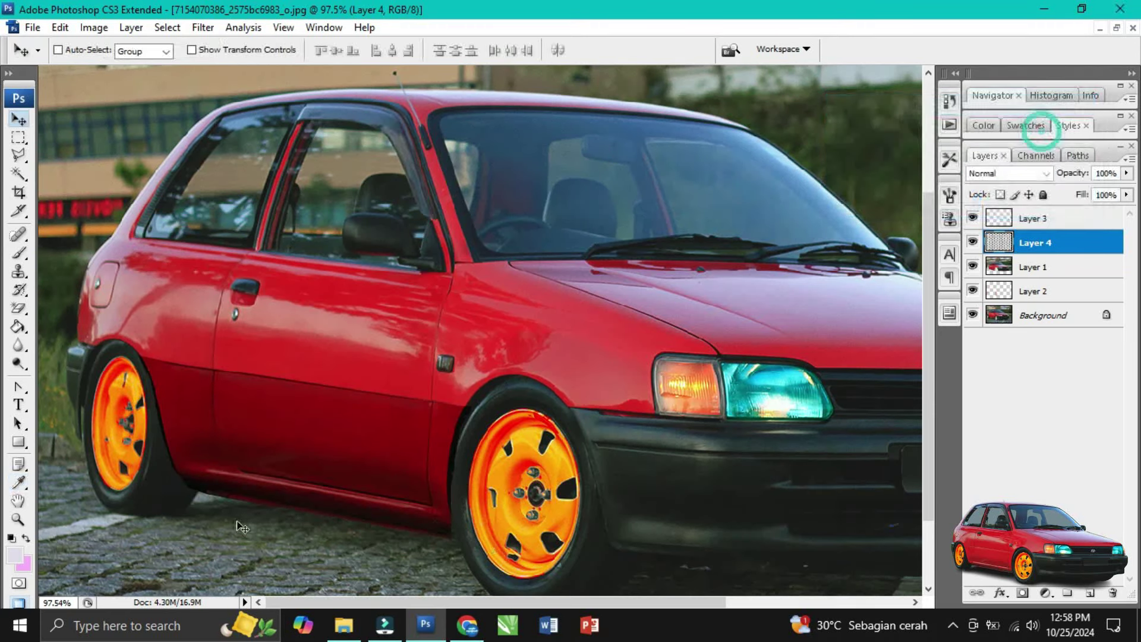
Outline the darkened panel's overlap on the front tyre with the Polygonal Lasso and delete it from the layer.
click(20, 157)
click(124, 354)
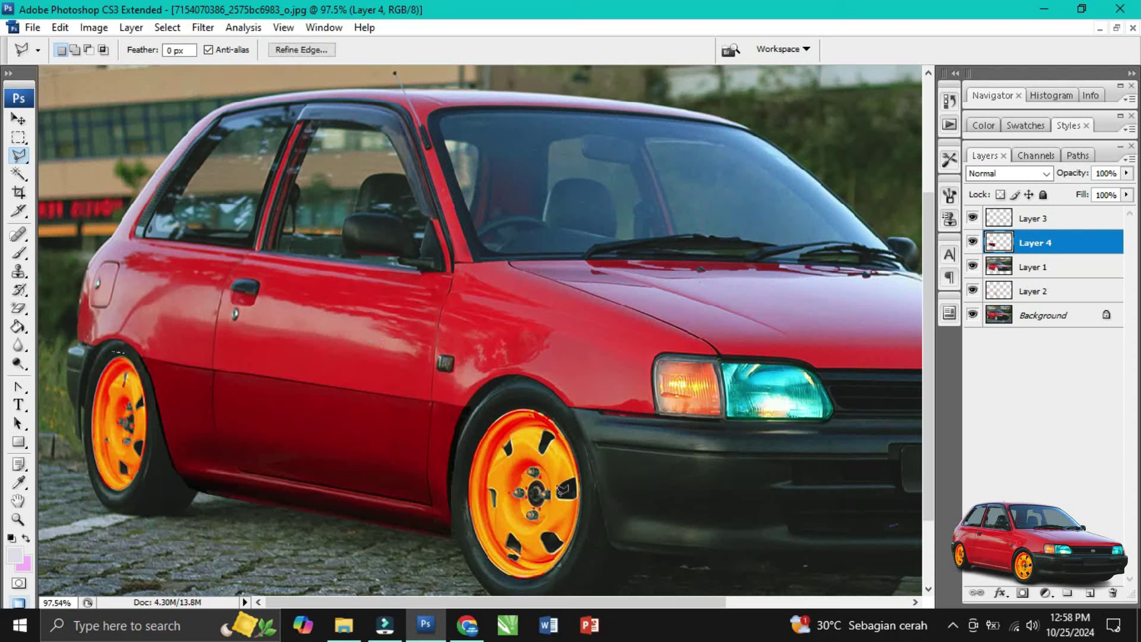
scroll(644, 495, up, 10)
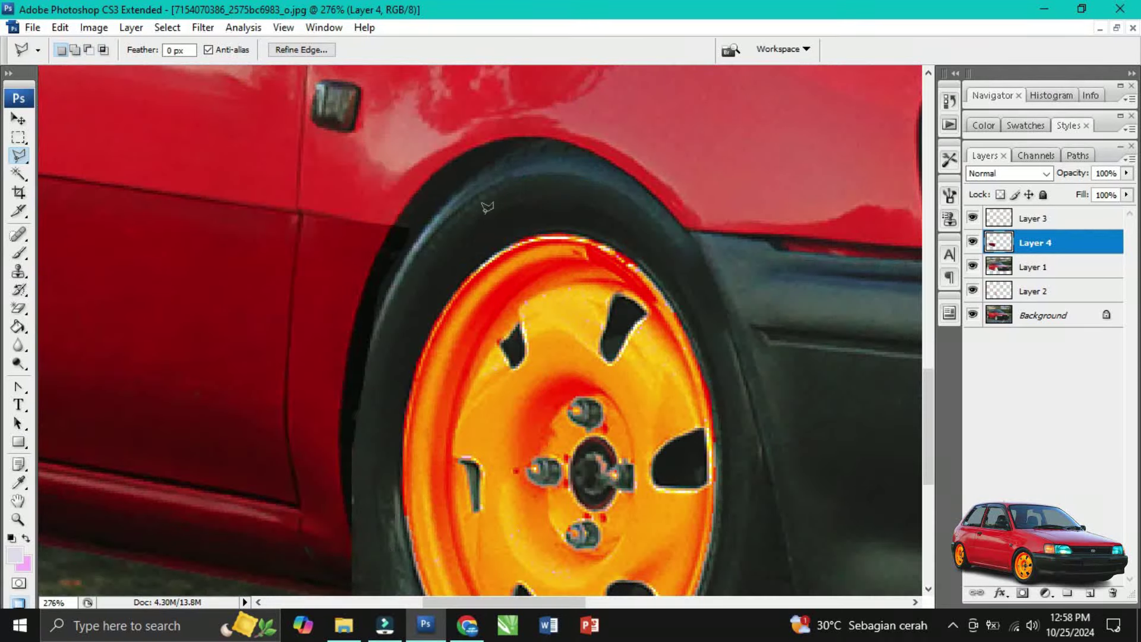
click(388, 231)
click(357, 306)
click(347, 359)
click(340, 415)
click(339, 454)
click(376, 575)
click(427, 287)
double_click(476, 204)
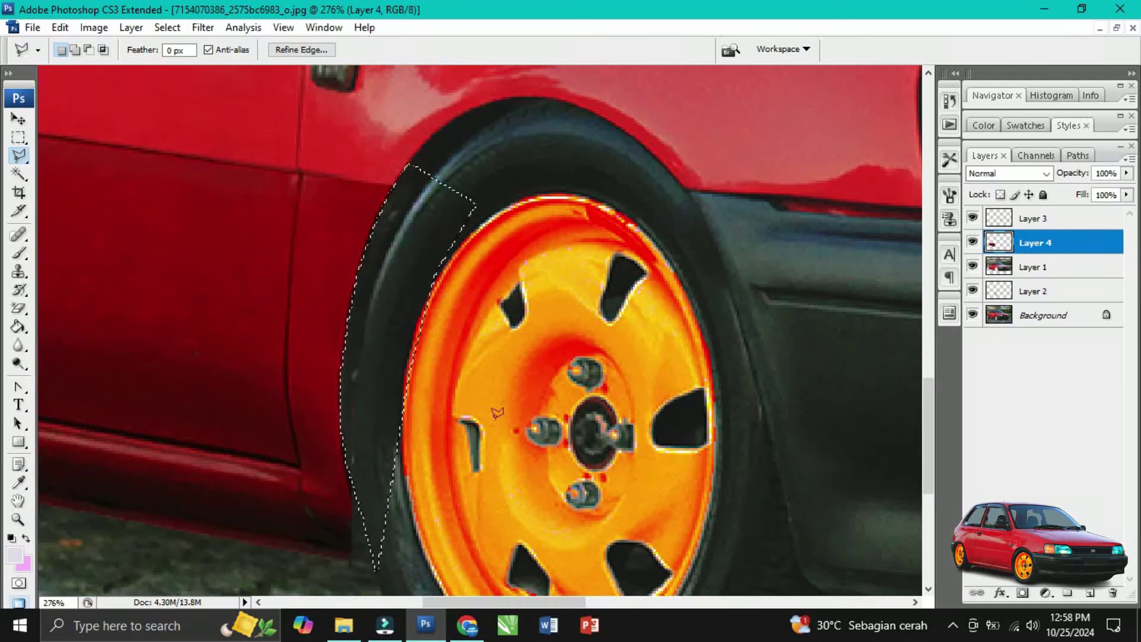
Nudge the lasso selection slightly right and down along the front tyre's edge.
key(Right)
key(Right)
key(Down)
key(Down)
key(Down)
key(Down)
key(Down)
key(Down)
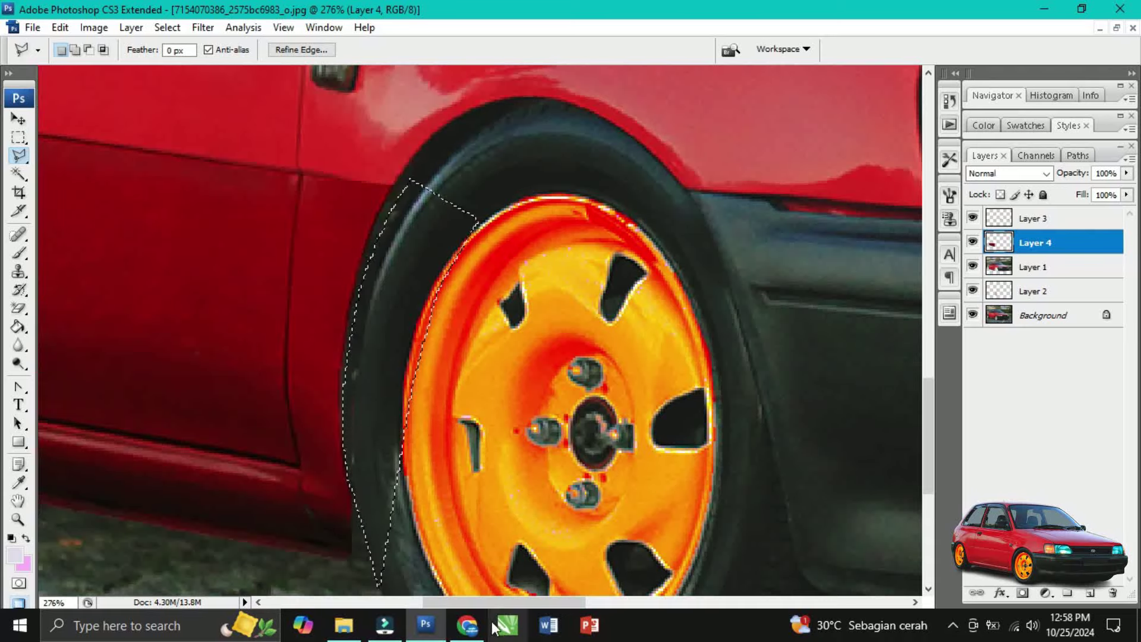
Outline the panel's overlap along the rear tyre with the Polygonal Lasso, delete it from the layer and clear the selection.
drag(487, 604, 342, 603)
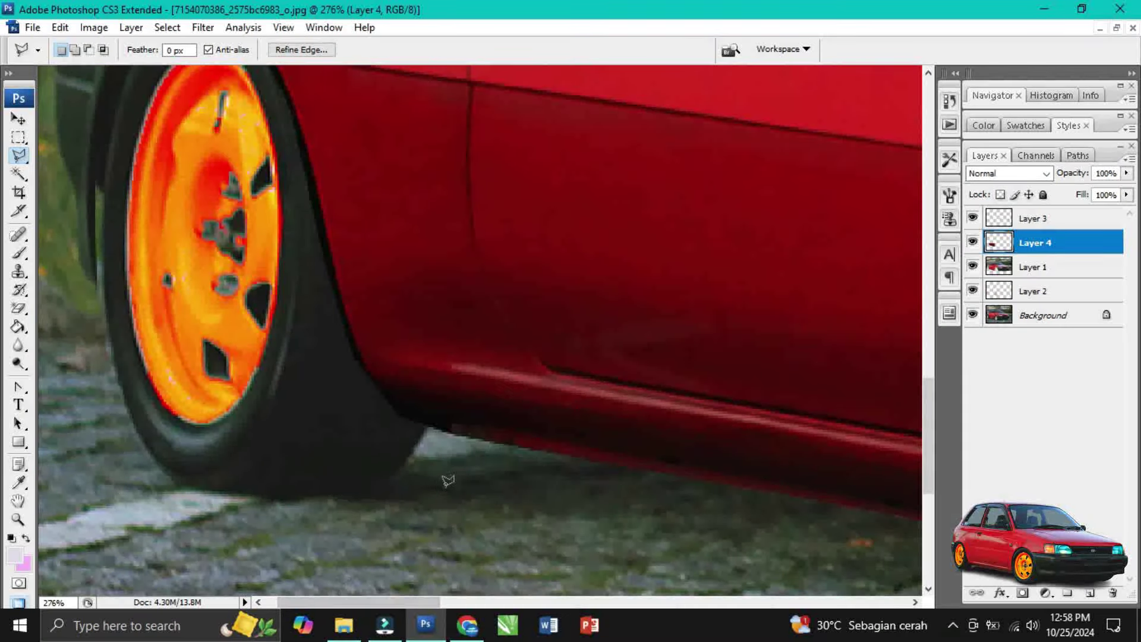
mouse_move(450, 438)
mouse_down()
mouse_move(440, 406)
mouse_move(369, 377)
mouse_move(353, 316)
mouse_up()
scroll(336, 271, up, 5)
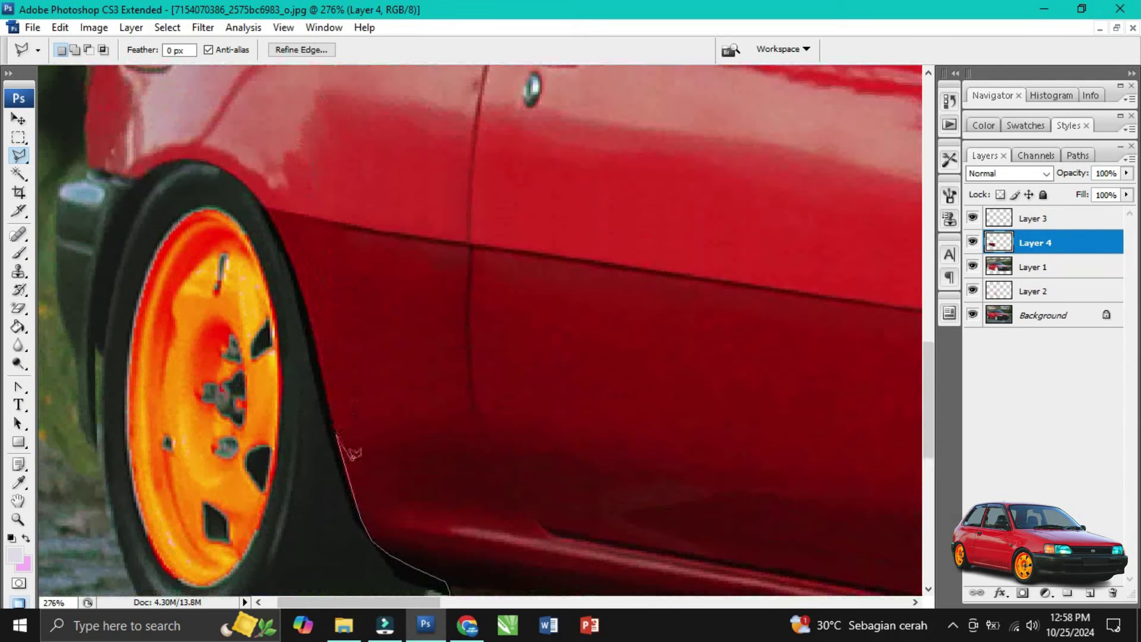
click(295, 273)
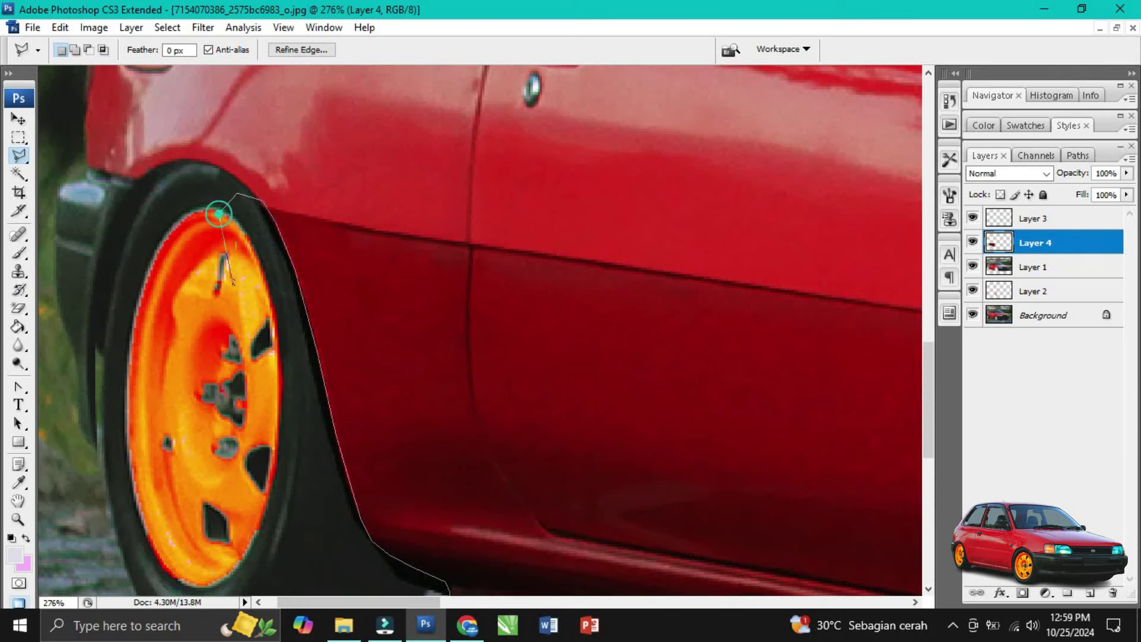
scroll(268, 540, down, 4)
click(280, 469)
double_click(501, 472)
click(17, 138)
click(223, 373)
Delete the darkened side panel layer, Layer 4.
key(ctrl+0)
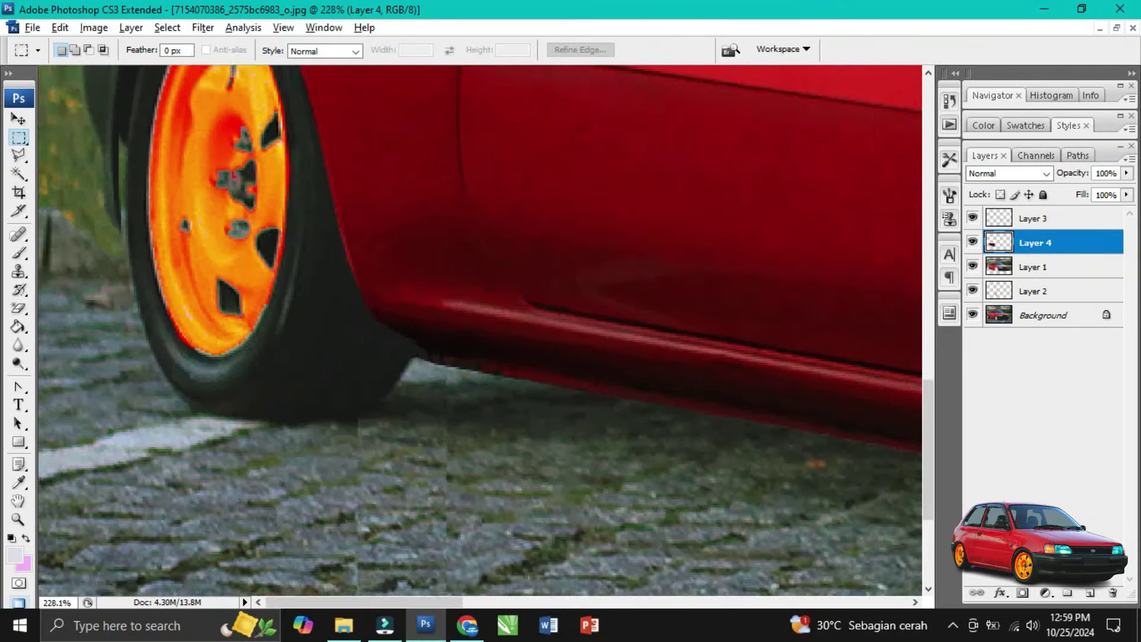
scroll(345, 368, down, 5)
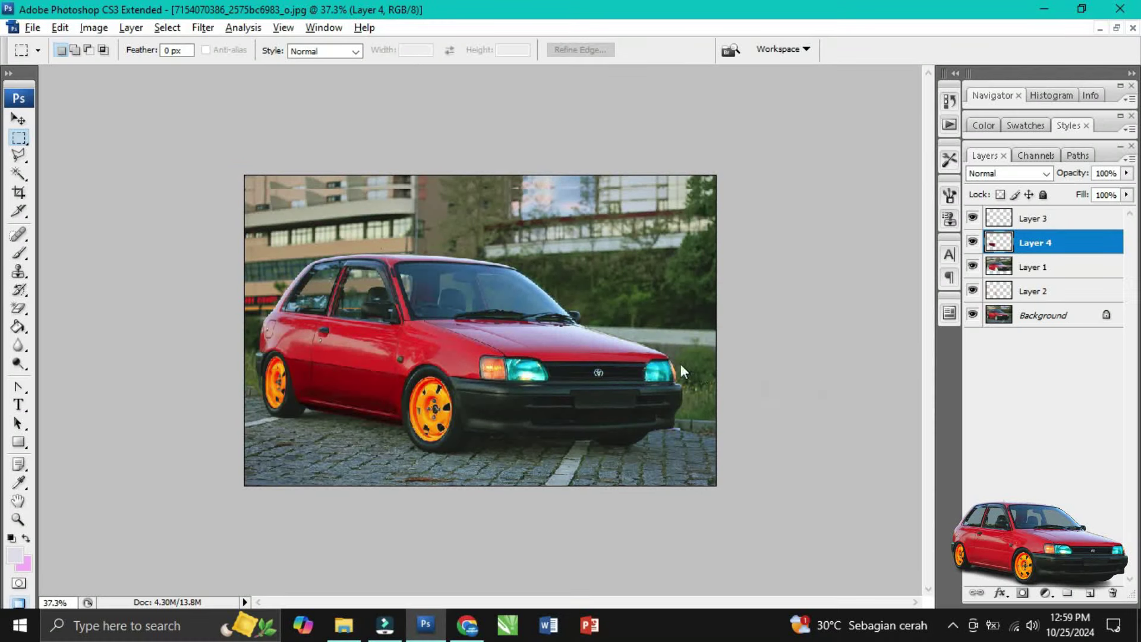
right_click(1051, 242)
click(918, 306)
key(Return)
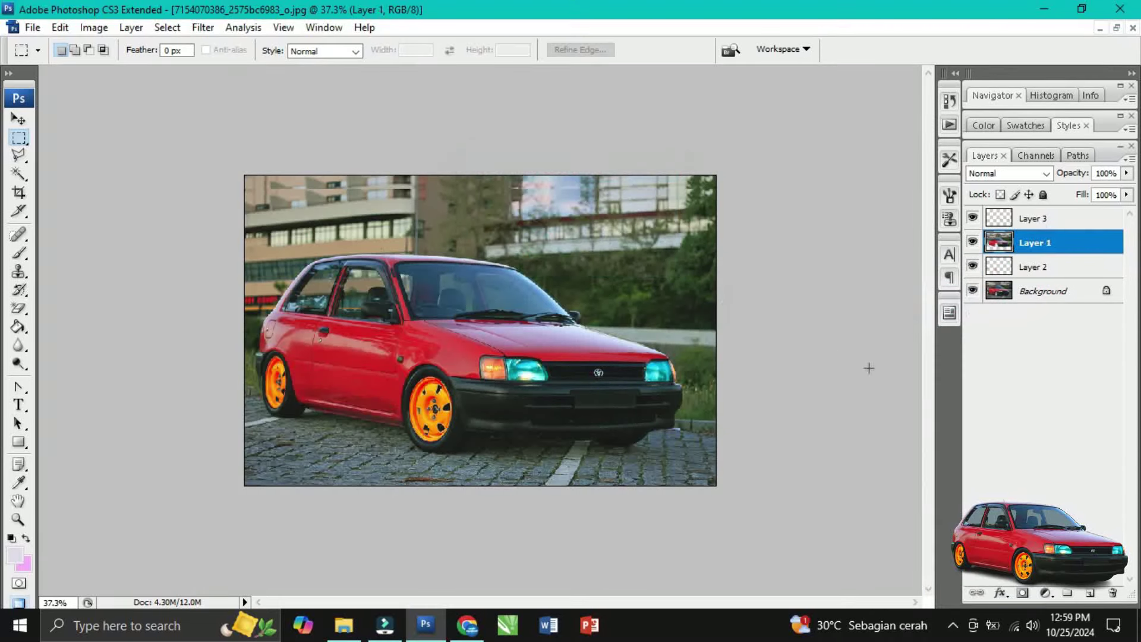